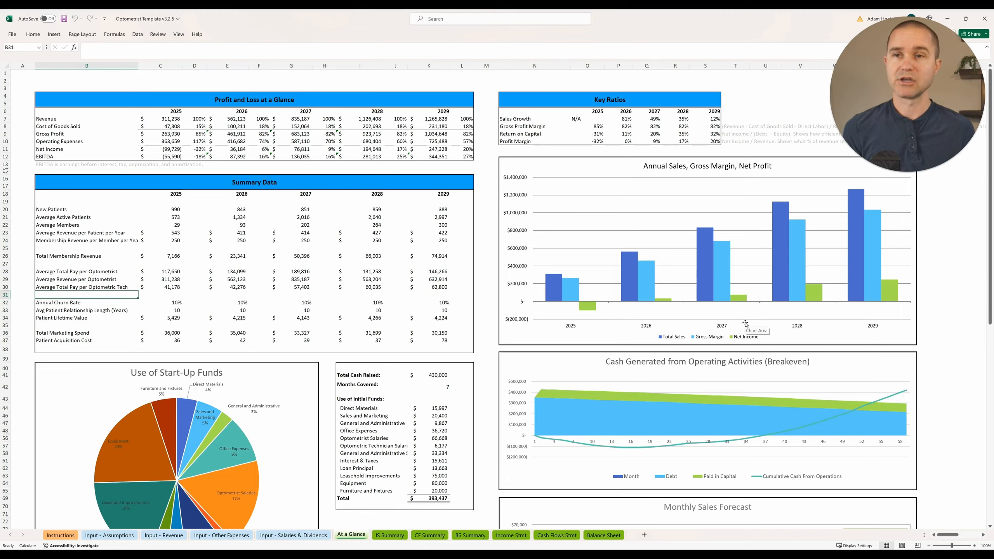
Review the annual income statement, cash flow and balance sheet summaries in the IS Summary, CF Summary and BS Summary sheets
{"action": "left_click", "coordinate": [388, 535]}
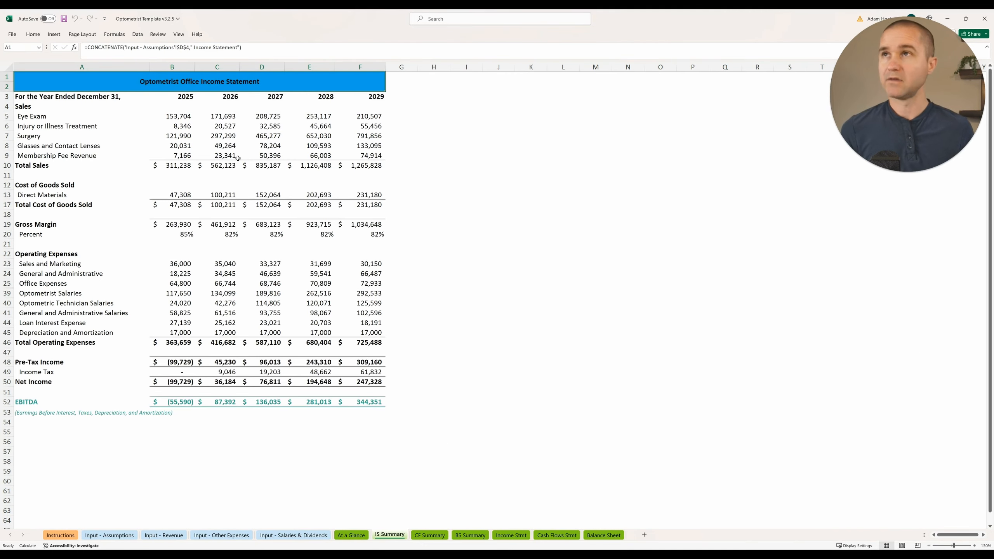
{"action": "left_click", "coordinate": [433, 539]}
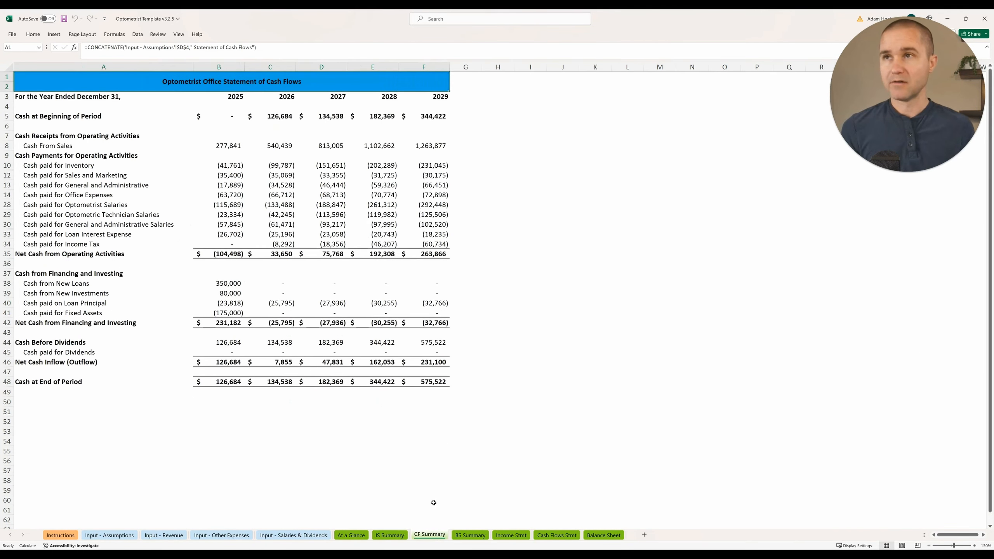
{"action": "left_click", "coordinate": [478, 535]}
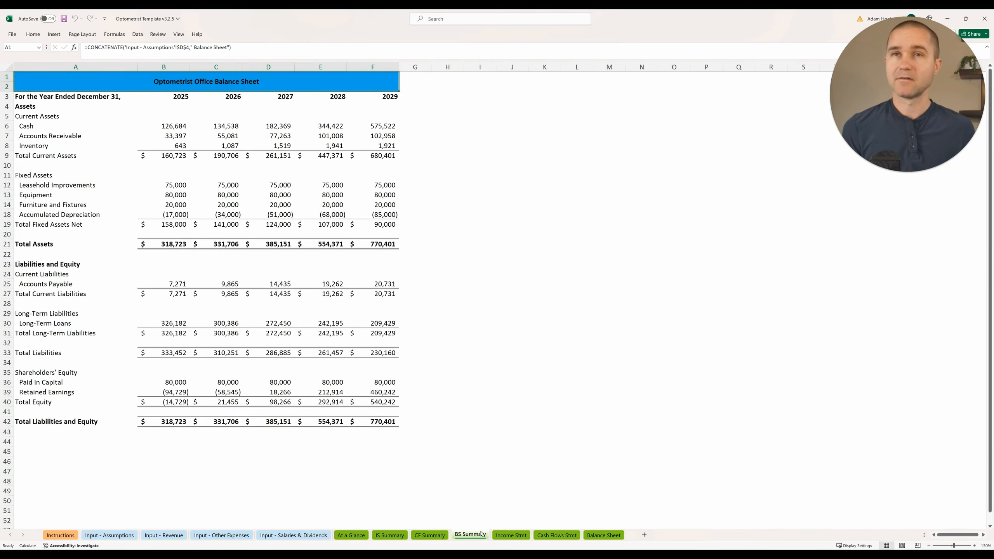
Examine the monthly pro forma income statements from Year 1 through Year 5 on the Income Stmt sheet, returning to Year 1
{"action": "left_click", "coordinate": [511, 540]}
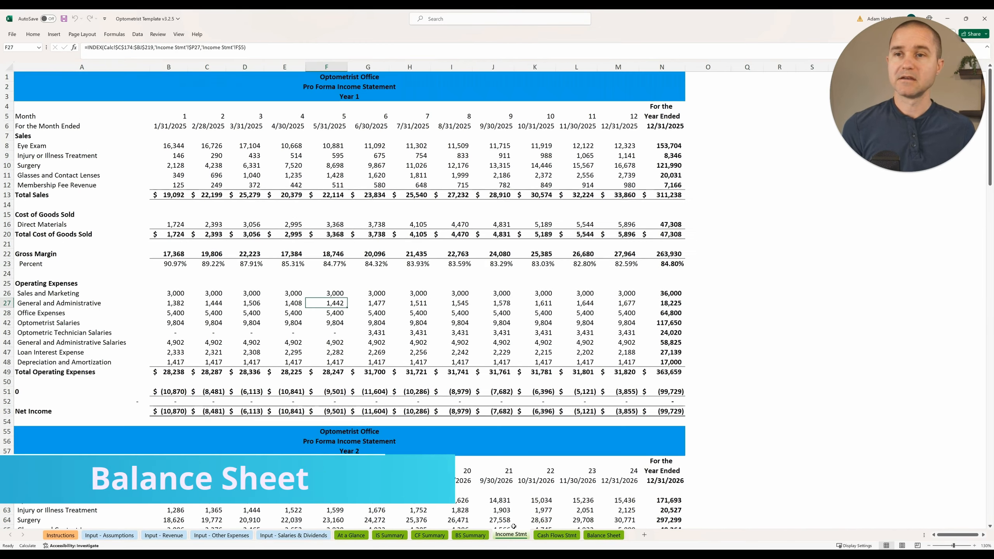
{"action": "scroll", "coordinate": [494, 485], "scroll_direction": "down", "scroll_amount": 6}
{"action": "scroll", "coordinate": [495, 485], "scroll_direction": "down", "scroll_amount": 20}
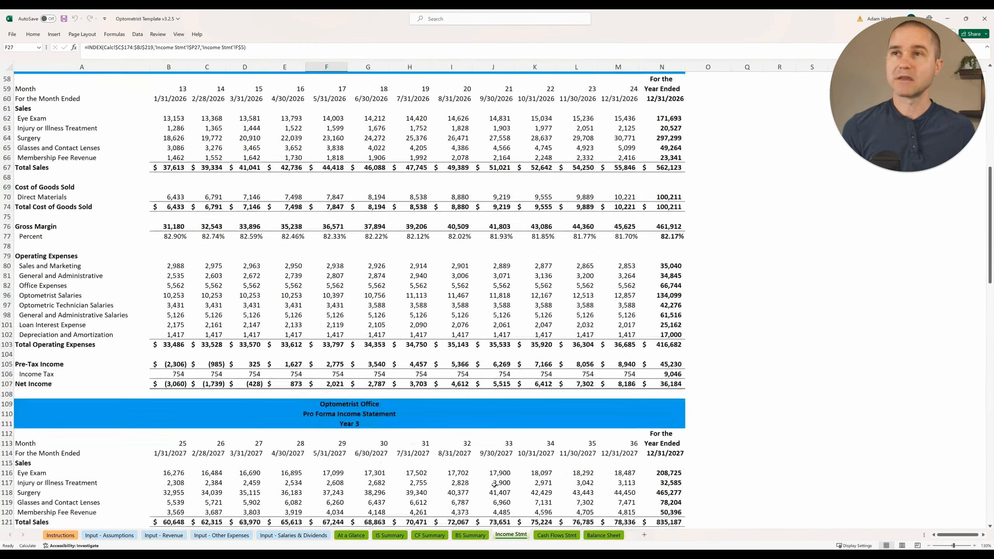
{"action": "scroll", "coordinate": [494, 485], "scroll_direction": "down", "scroll_amount": 15}
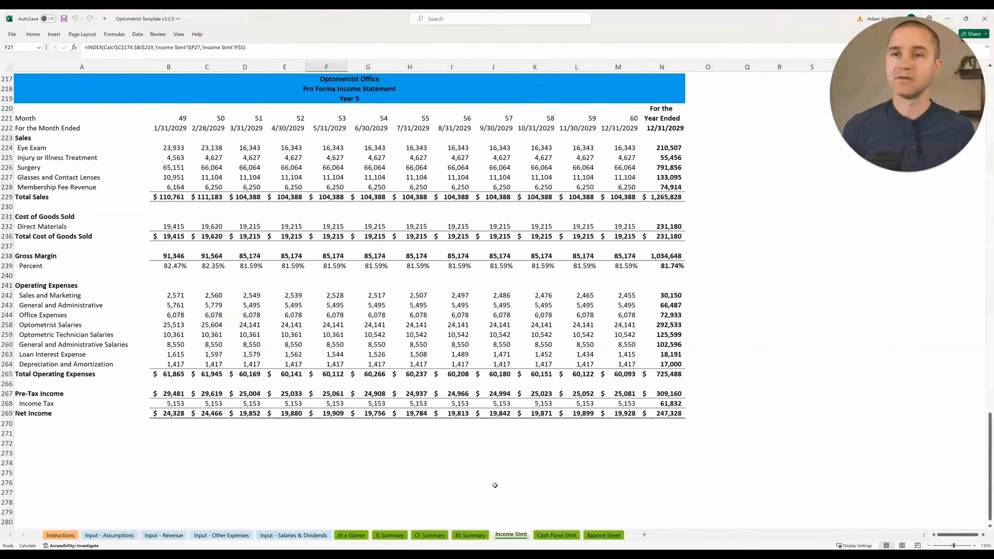
{"action": "scroll", "coordinate": [495, 484], "scroll_direction": "up", "scroll_amount": 5}
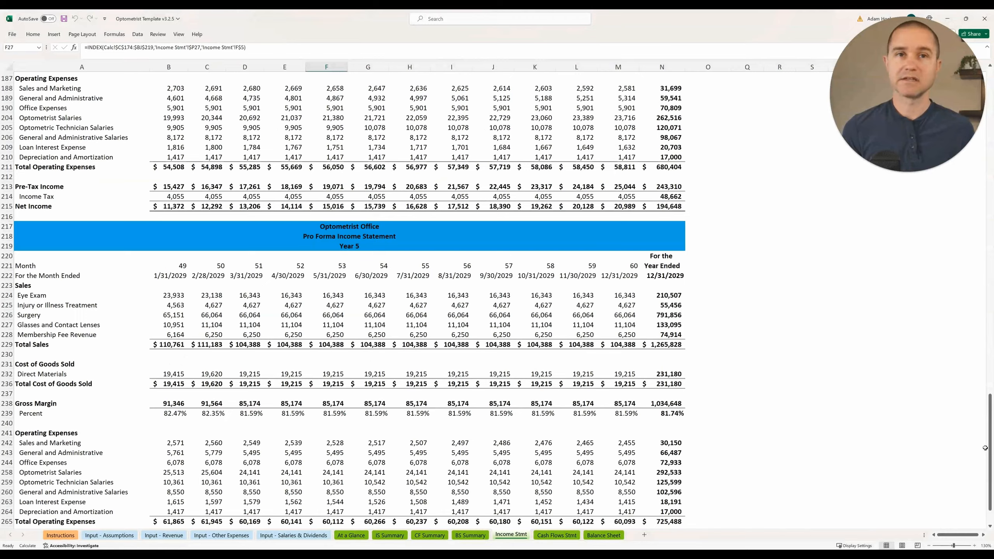
{"action": "left_click_drag", "start_coordinate": [985, 448], "coordinate": [960, 122]}
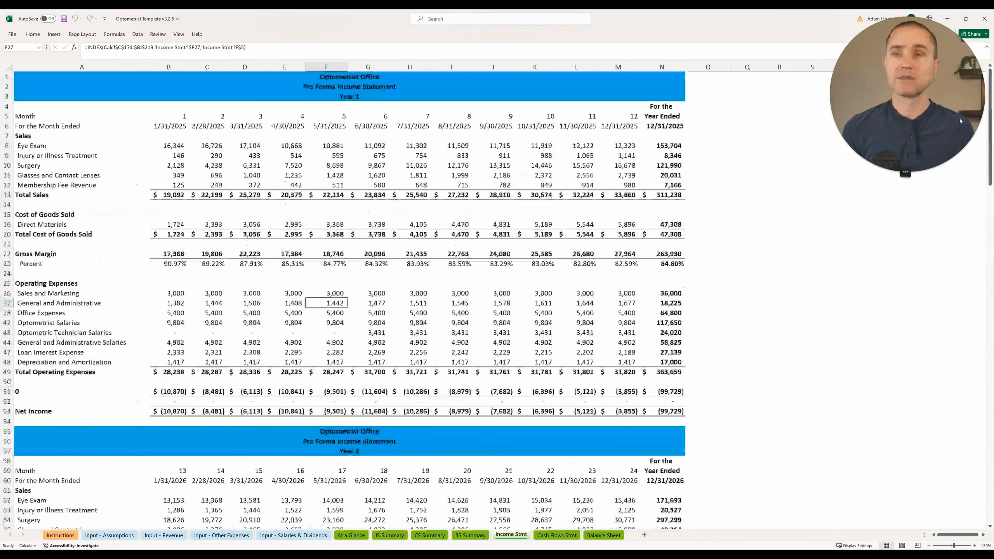
On the Input - Assumptions sheet, inspect the projection start month, opening cash balance, and the personal investment's value and month invested
{"action": "left_click", "coordinate": [109, 535]}
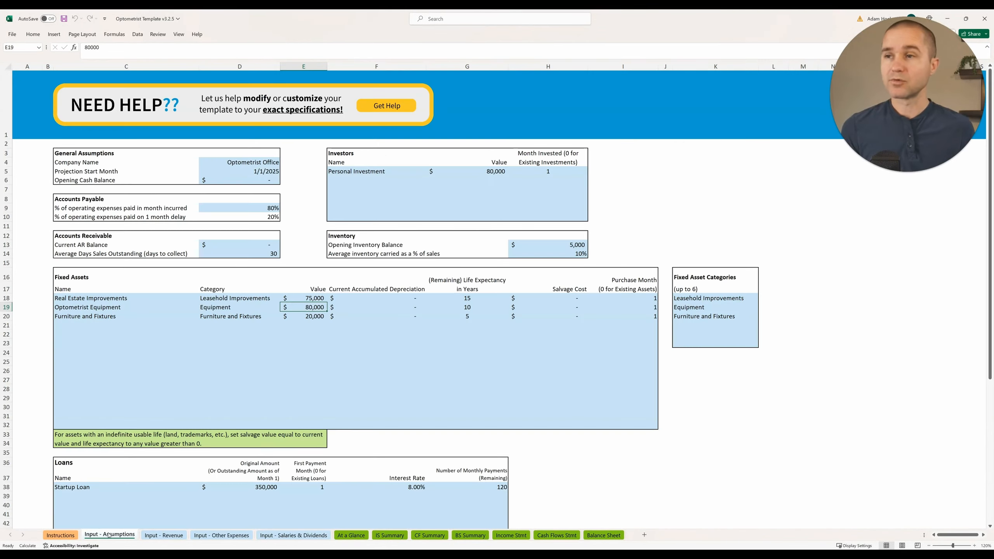
{"action": "scroll", "coordinate": [151, 406], "scroll_direction": "down", "scroll_amount": 2}
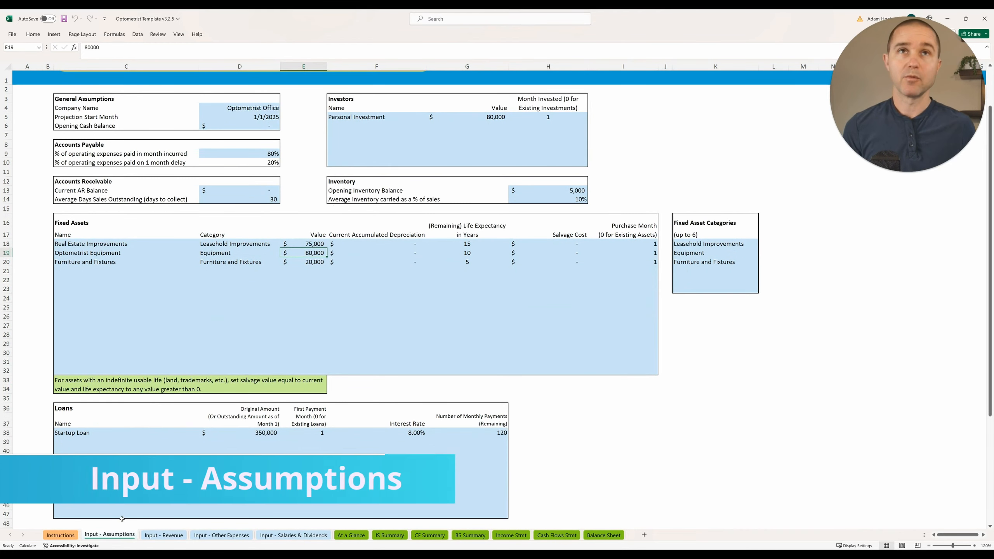
{"action": "left_click", "coordinate": [251, 117]}
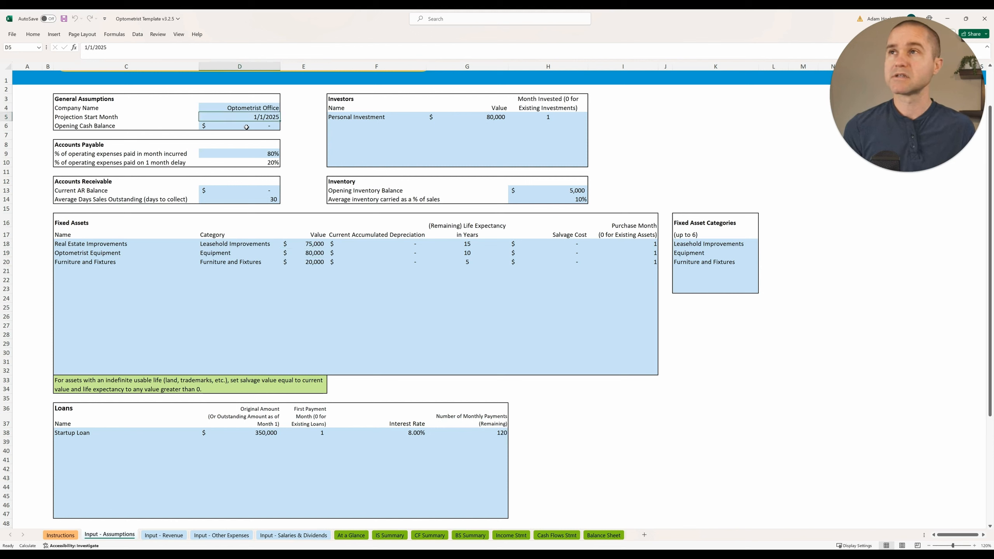
{"action": "left_click", "coordinate": [254, 128]}
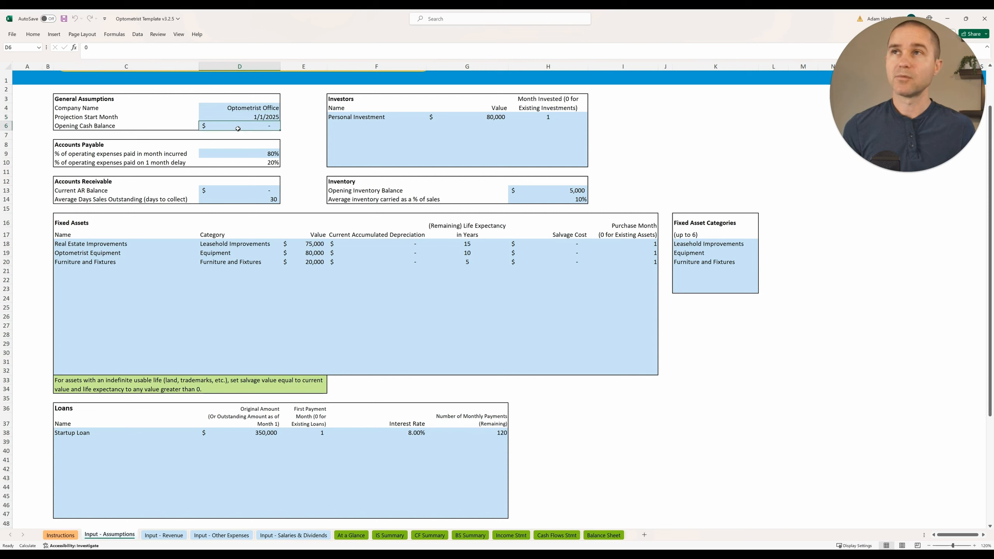
{"action": "left_click", "coordinate": [471, 122]}
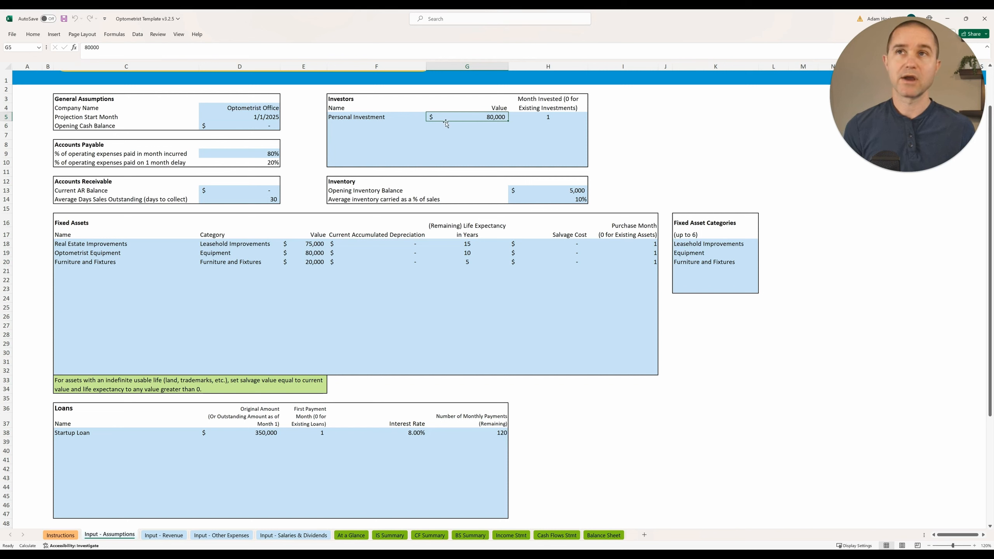
{"action": "left_click", "coordinate": [545, 118]}
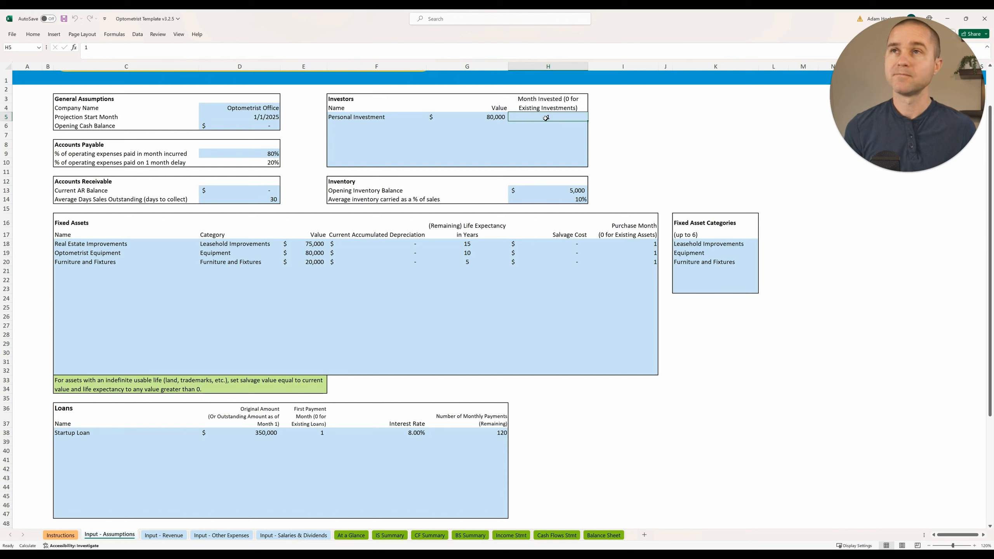
Inspect the accounts payable percentage, both inventory assumptions, and the accounts receivable balance and days sales outstanding
{"action": "left_click", "coordinate": [246, 151]}
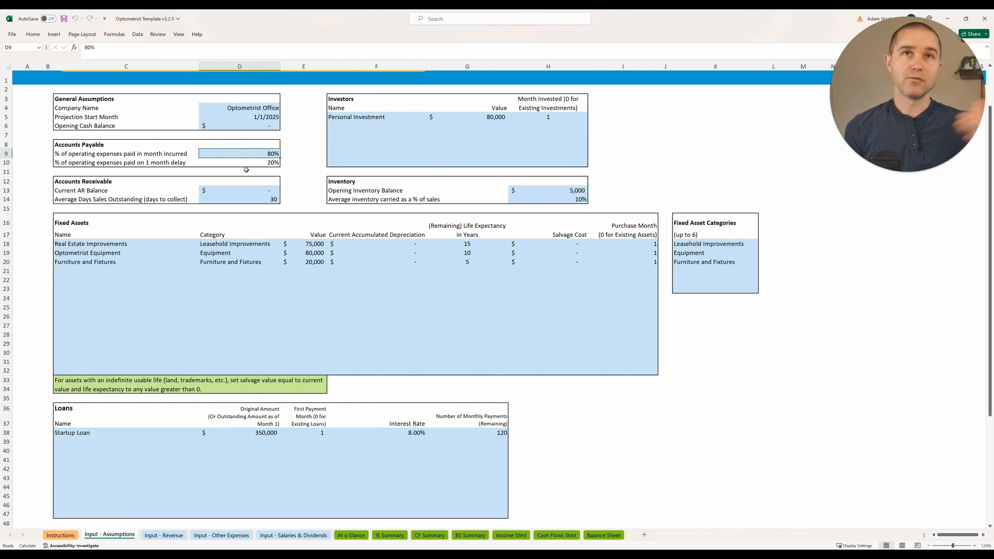
{"action": "left_click", "coordinate": [524, 191]}
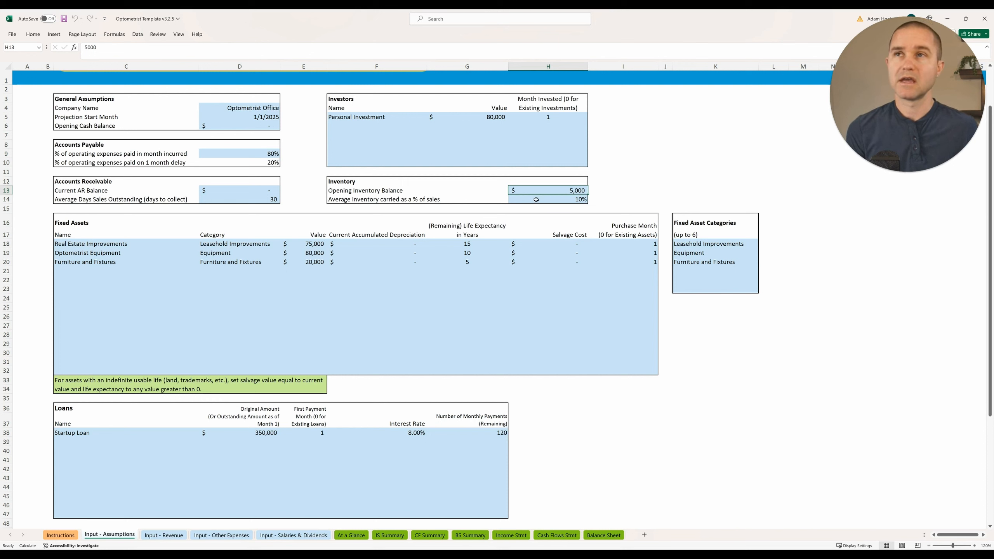
{"action": "left_click", "coordinate": [536, 200]}
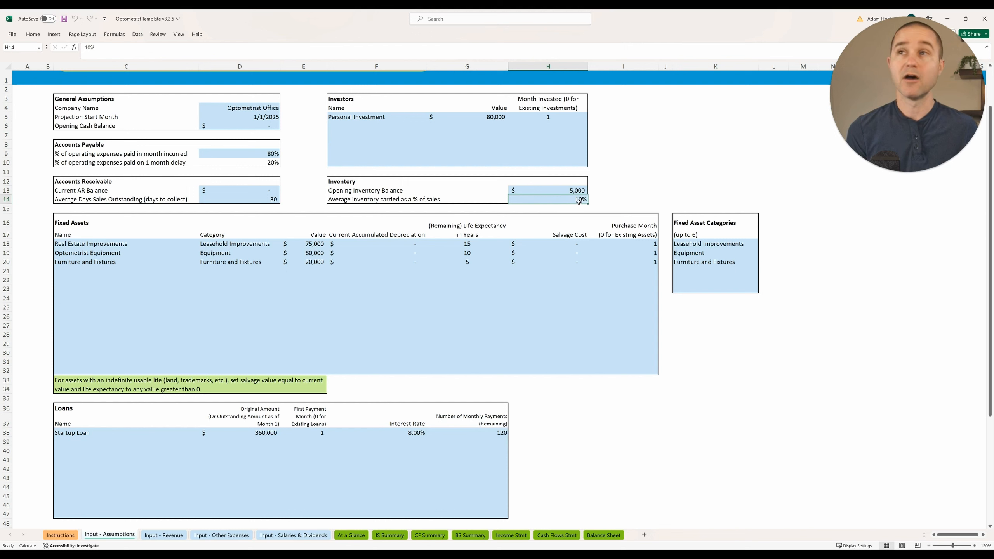
{"action": "left_click", "coordinate": [237, 192]}
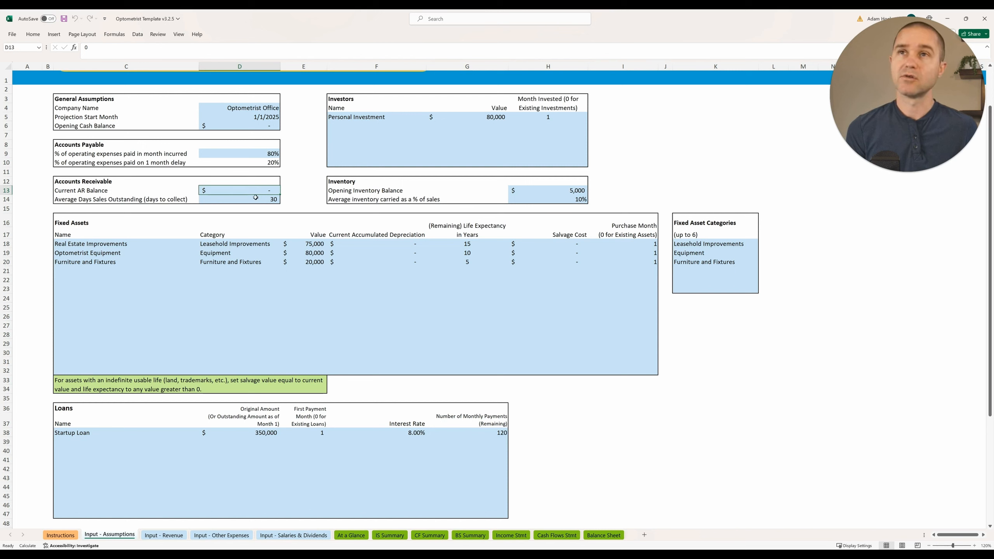
{"action": "left_click", "coordinate": [253, 201]}
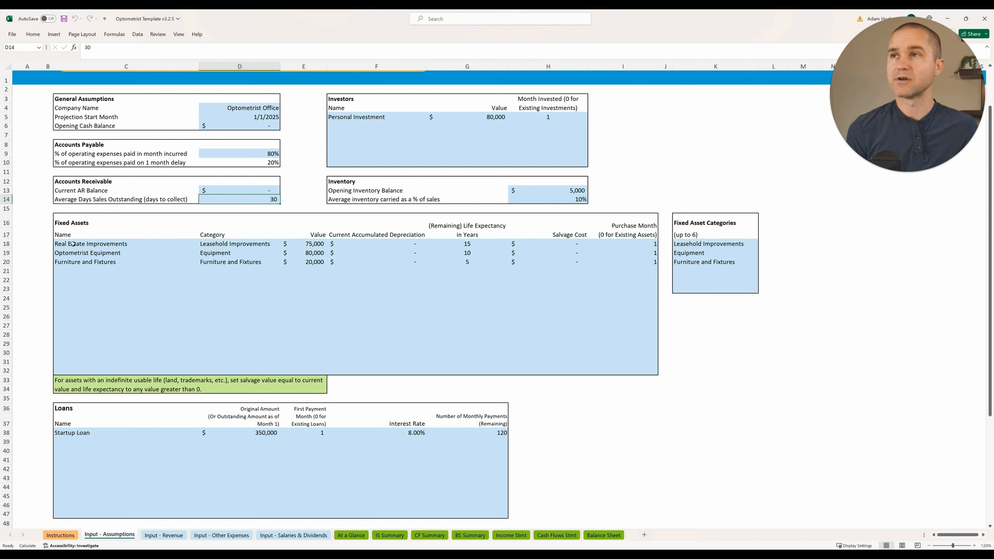
Inspect the real estate improvements' name, value, life expectancy and purchase month, plus the equipment and furniture values in Fixed Assets
{"action": "left_click", "coordinate": [117, 243]}
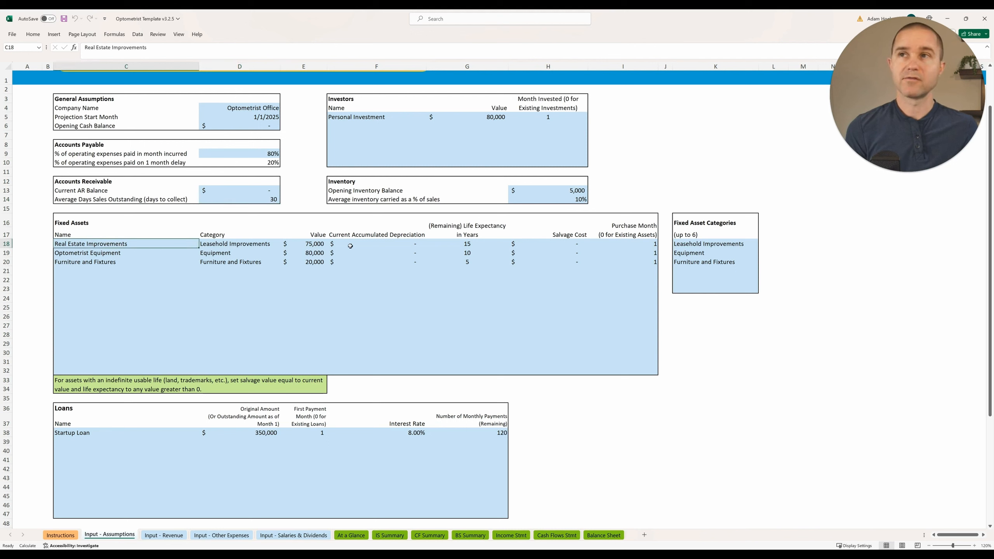
{"action": "left_click", "coordinate": [322, 244]}
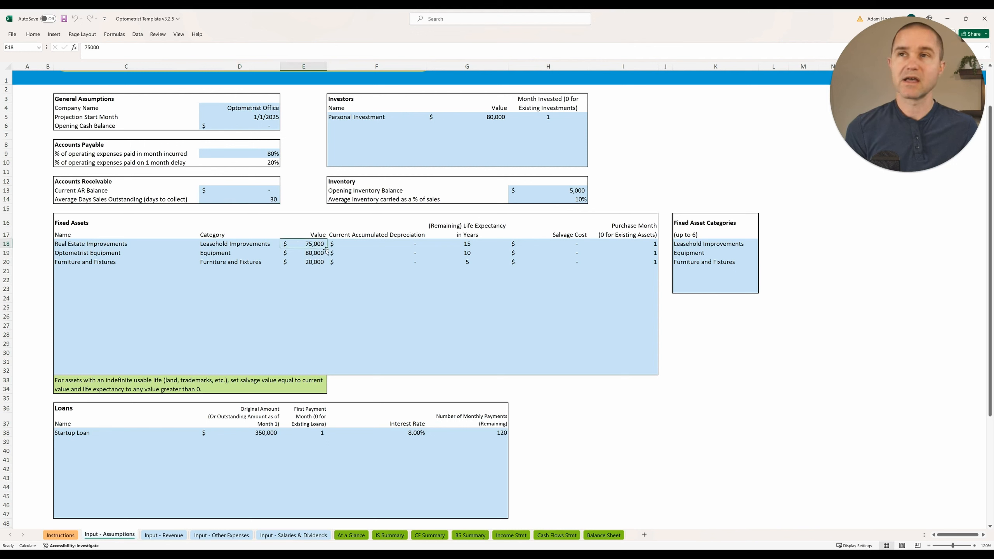
{"action": "left_click", "coordinate": [471, 245]}
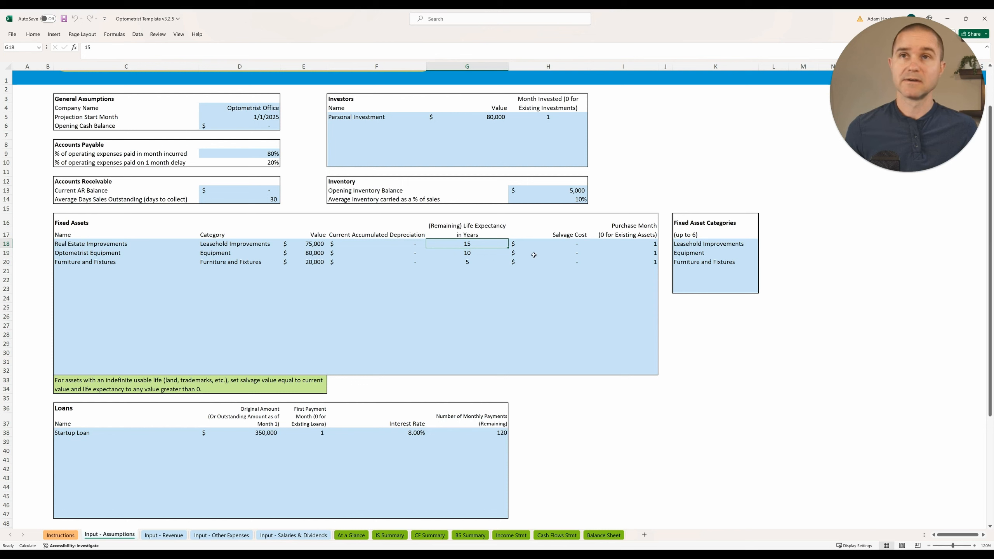
{"action": "left_click", "coordinate": [633, 247]}
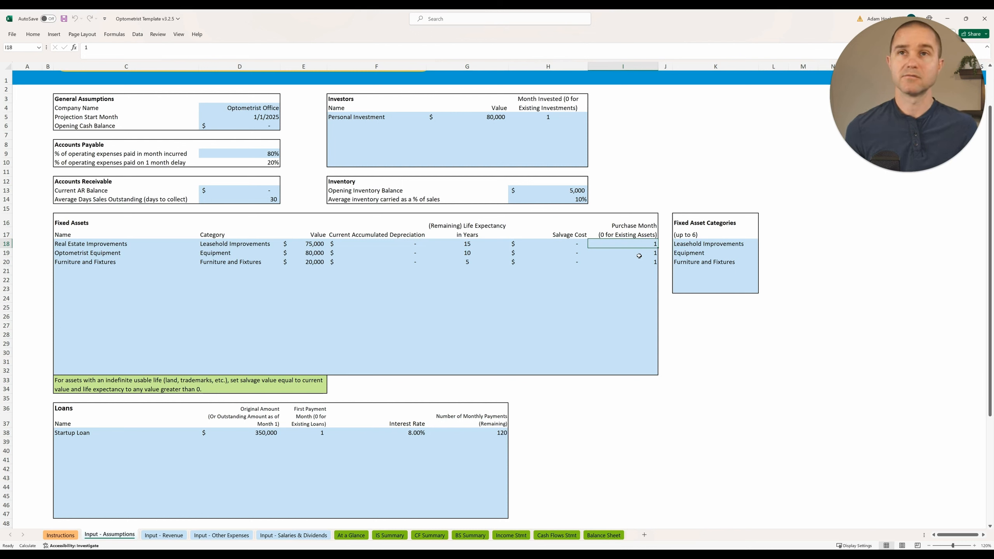
{"action": "left_click", "coordinate": [317, 253]}
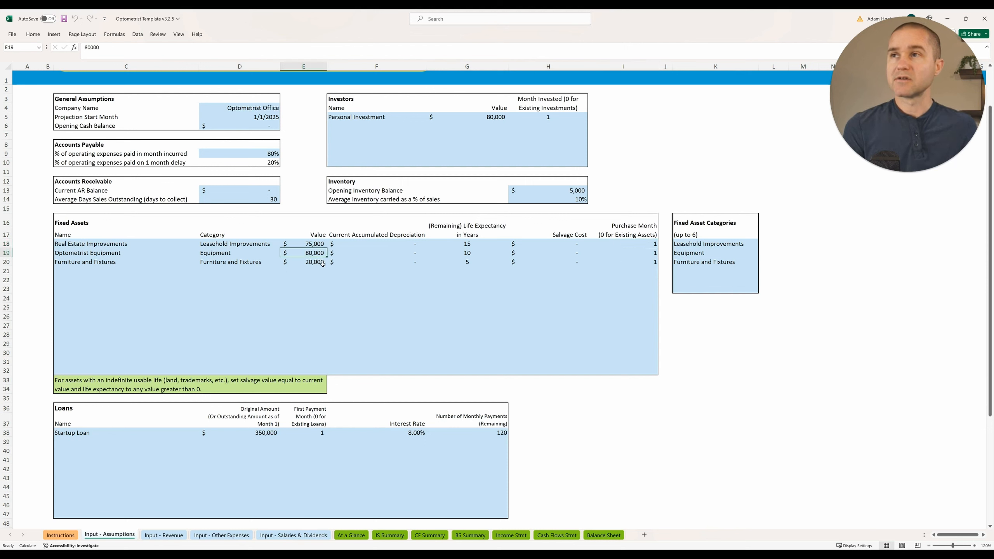
{"action": "left_click", "coordinate": [319, 264]}
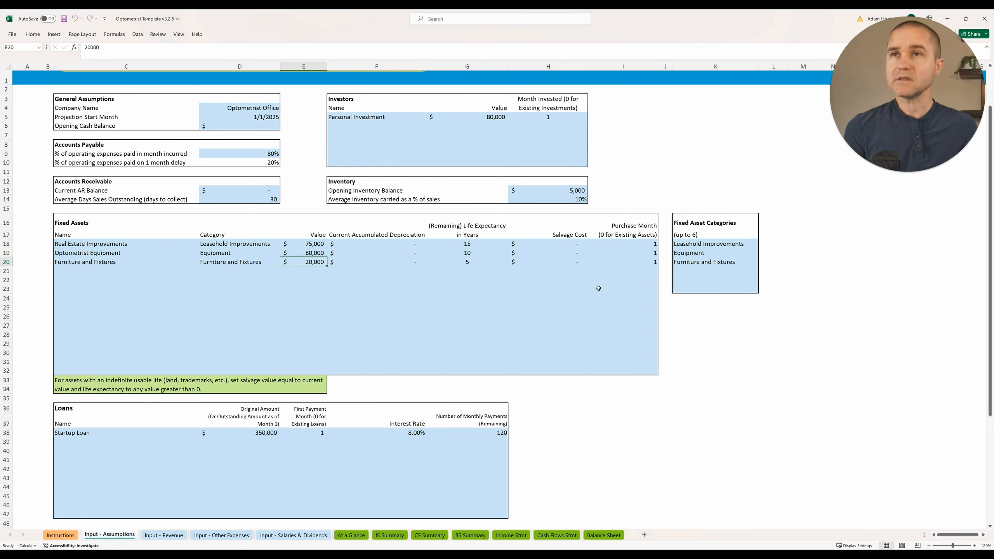
Go through the startup loan's original amount, first payment month, interest rate and number of monthly payments in the Loans table
{"action": "scroll", "coordinate": [318, 306], "scroll_direction": "down", "scroll_amount": 3}
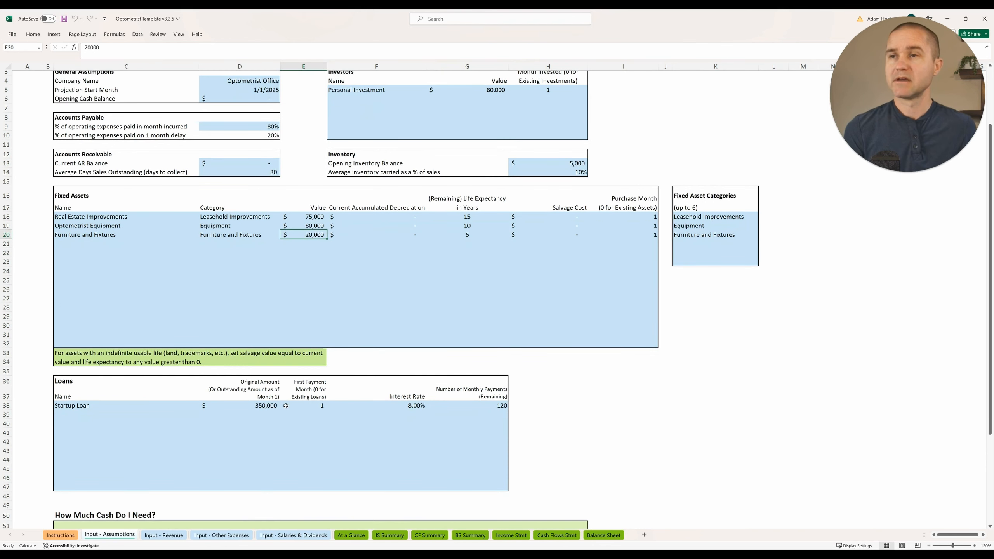
{"action": "left_click", "coordinate": [258, 352]}
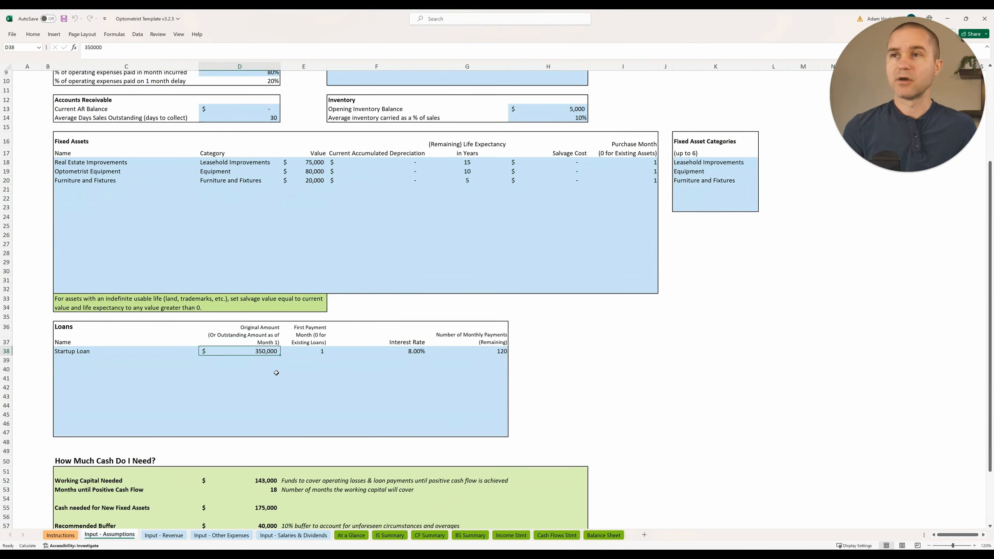
{"action": "key", "text": "Right"}
{"action": "key", "text": "Right"}
{"action": "key", "text": "Right"}
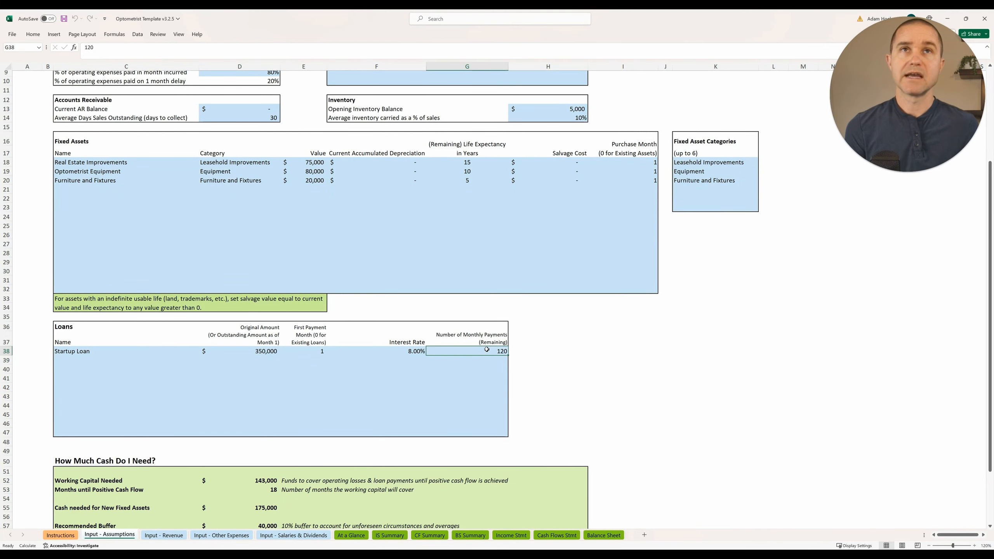
In the How Much Cash Do I Need section, inspect the starting cash check, months until positive cash flow and working capital needed
{"action": "scroll", "coordinate": [494, 364], "scroll_direction": "down", "scroll_amount": 5}
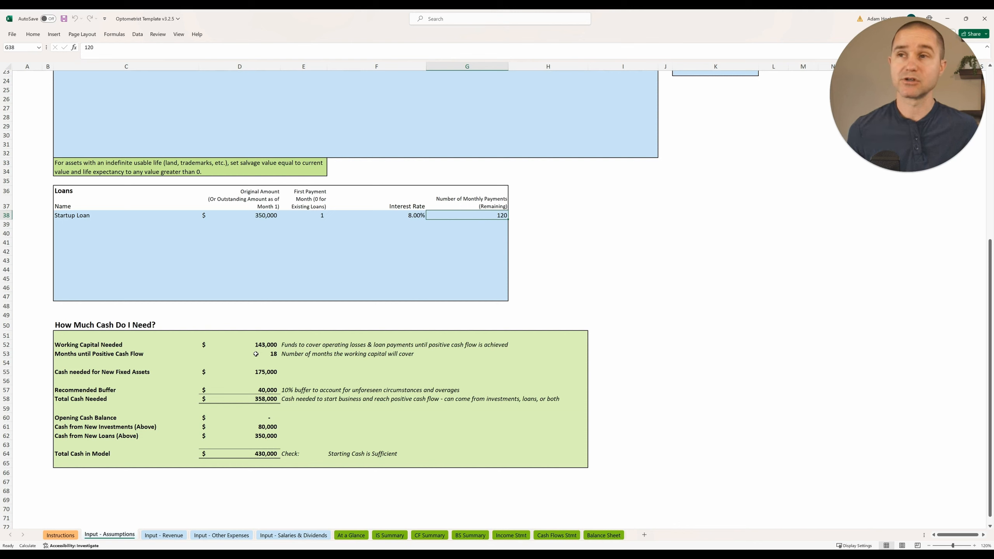
{"action": "left_click", "coordinate": [336, 458]}
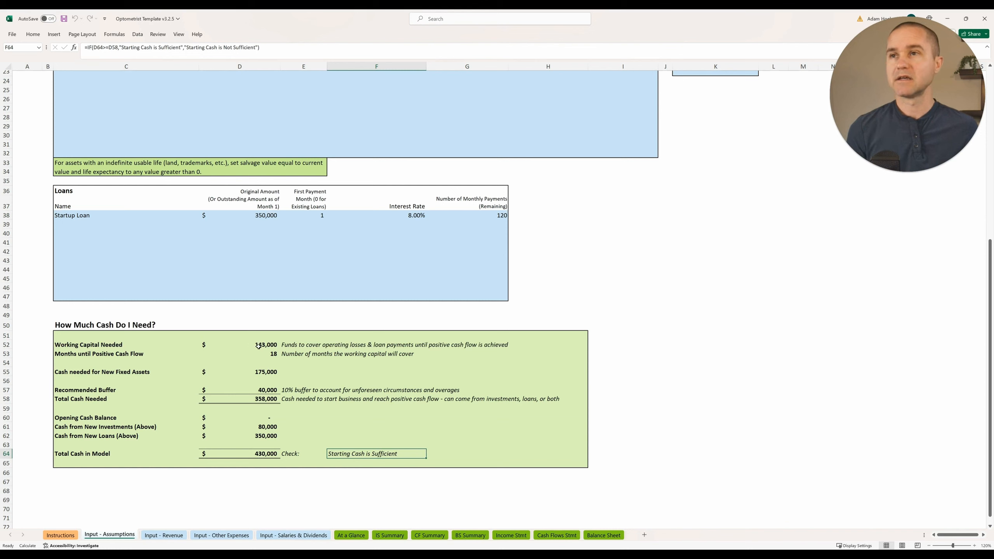
{"action": "left_click", "coordinate": [274, 355]}
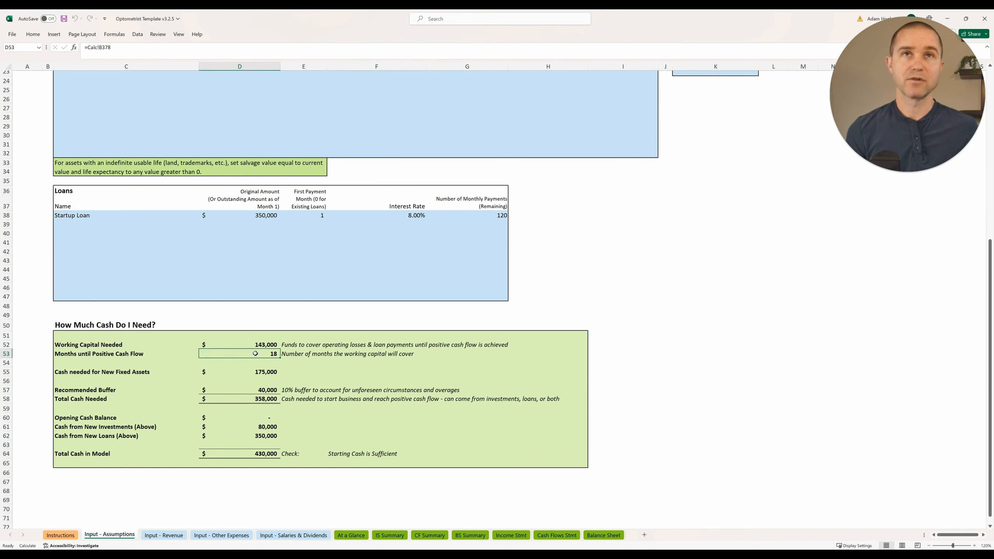
{"action": "left_click", "coordinate": [253, 348]}
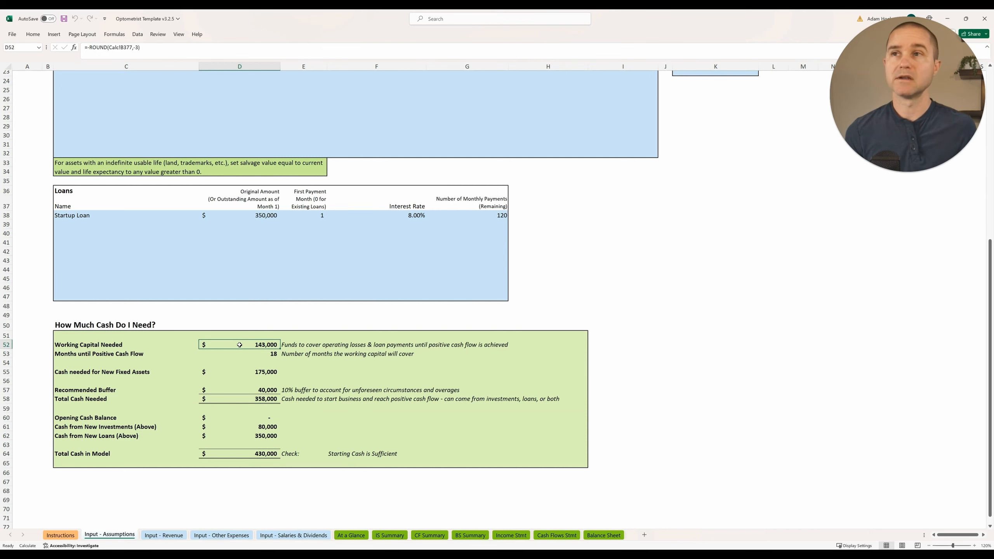
Compare the cash needed for new fixed assets with the sum of the three Fixed Assets values in E18:E20
{"action": "left_click", "coordinate": [248, 373]}
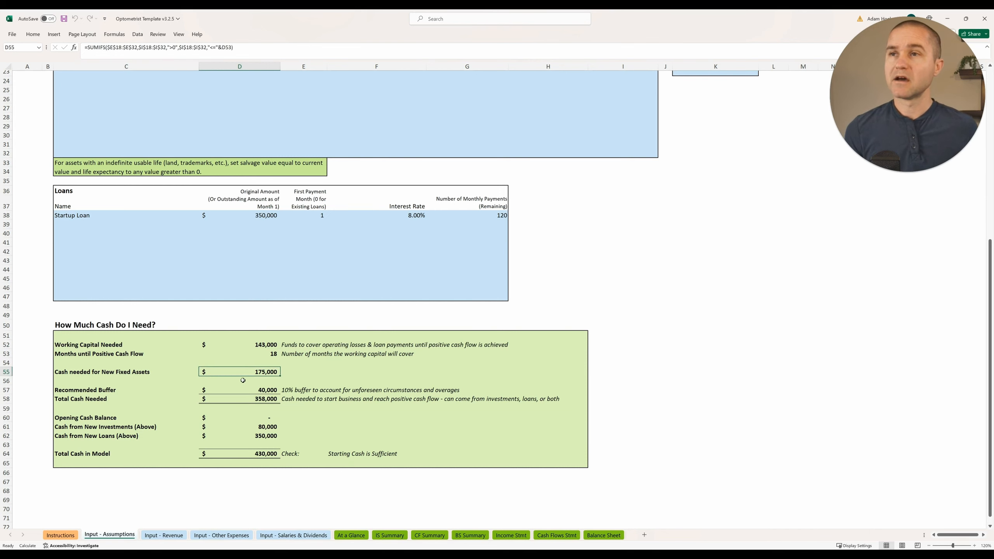
{"action": "scroll", "coordinate": [252, 373], "scroll_direction": "up", "scroll_amount": 8}
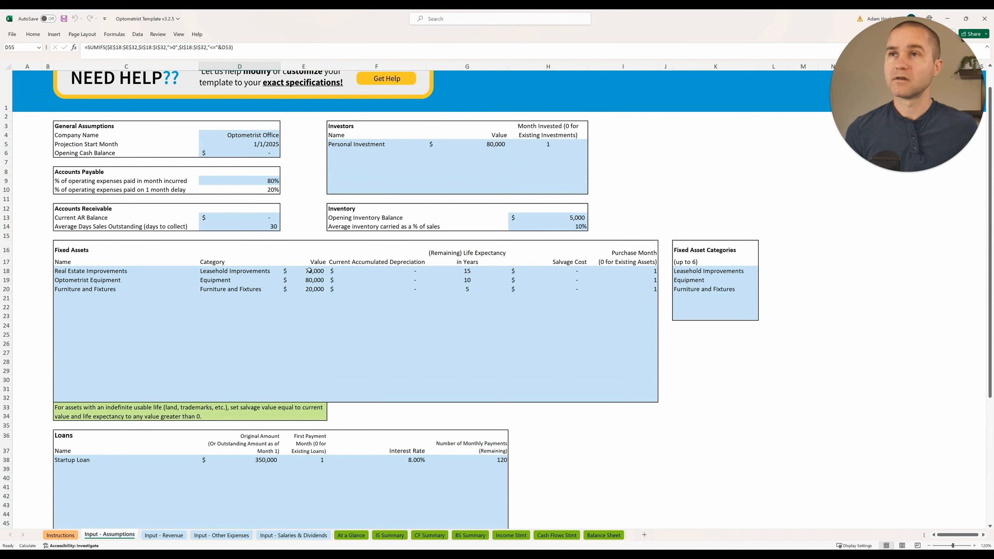
{"action": "left_click_drag", "start_coordinate": [309, 272], "coordinate": [314, 285]}
{"action": "scroll", "coordinate": [325, 321], "scroll_direction": "down", "scroll_amount": 7}
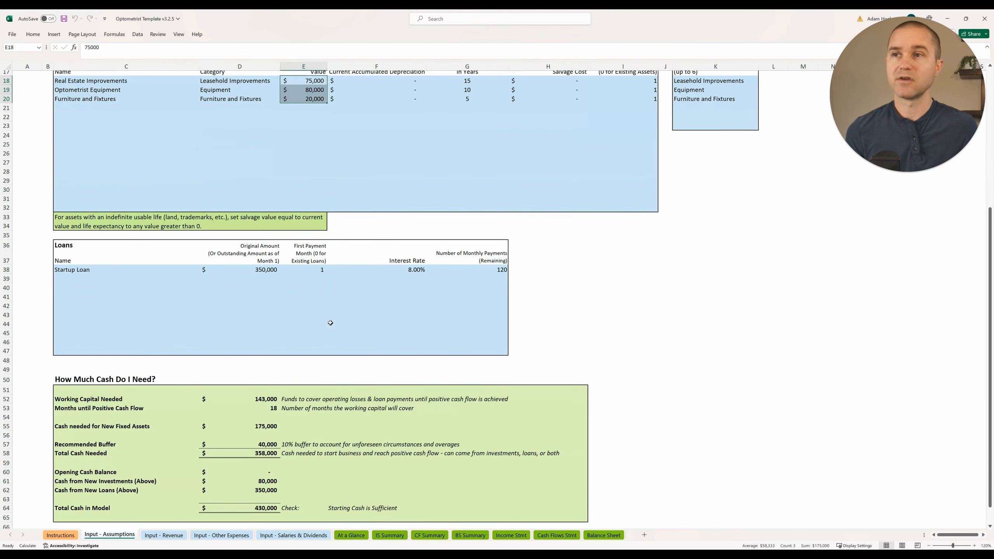
Inspect the cash needed for fixed assets, recommended buffer, cash from new investments and loans, and total cash in the model
{"action": "scroll", "coordinate": [278, 372], "scroll_direction": "down", "scroll_amount": 2}
{"action": "left_click", "coordinate": [274, 373]}
{"action": "left_click", "coordinate": [267, 390]}
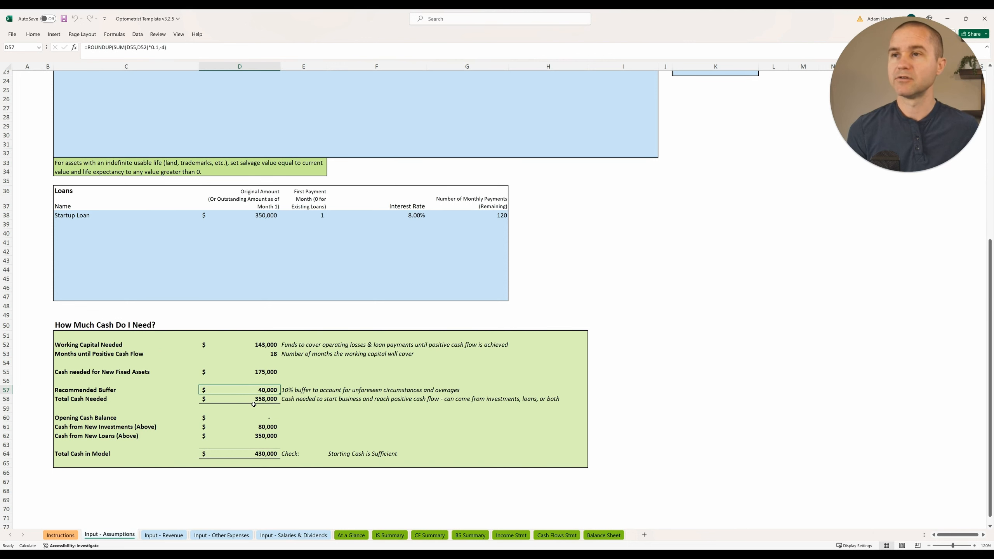
{"action": "scroll", "coordinate": [253, 404], "scroll_direction": "down", "scroll_amount": 1}
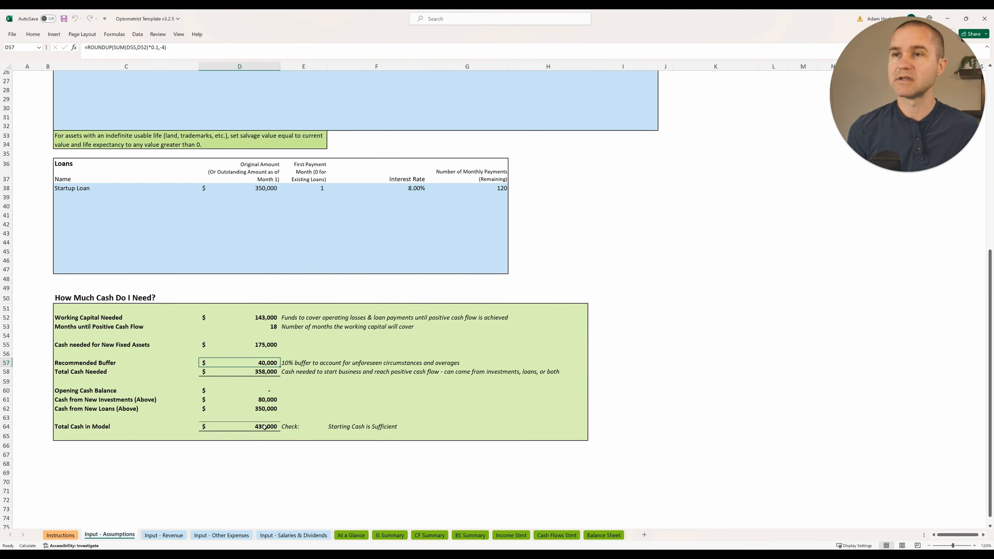
{"action": "left_click", "coordinate": [271, 399]}
{"action": "left_click", "coordinate": [271, 410]}
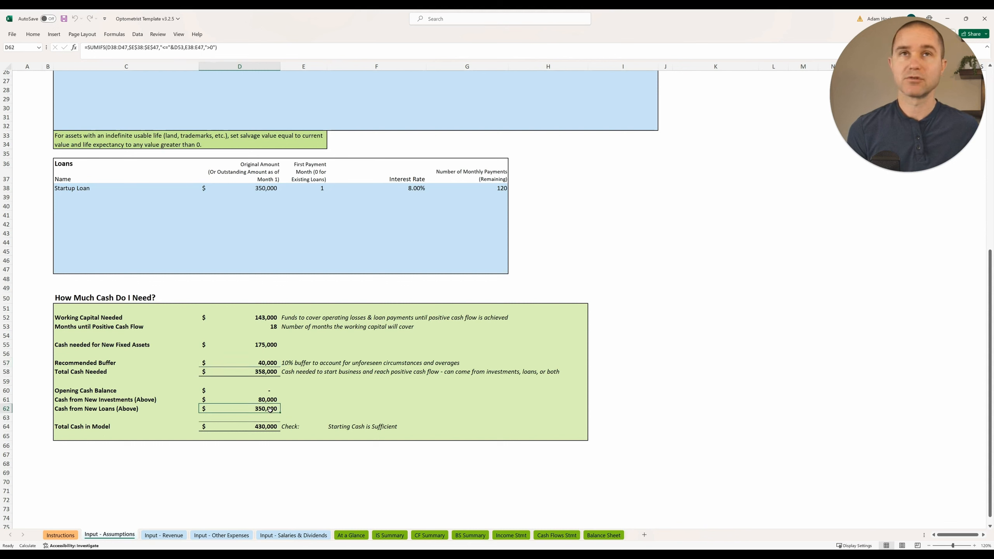
{"action": "left_click", "coordinate": [280, 431]}
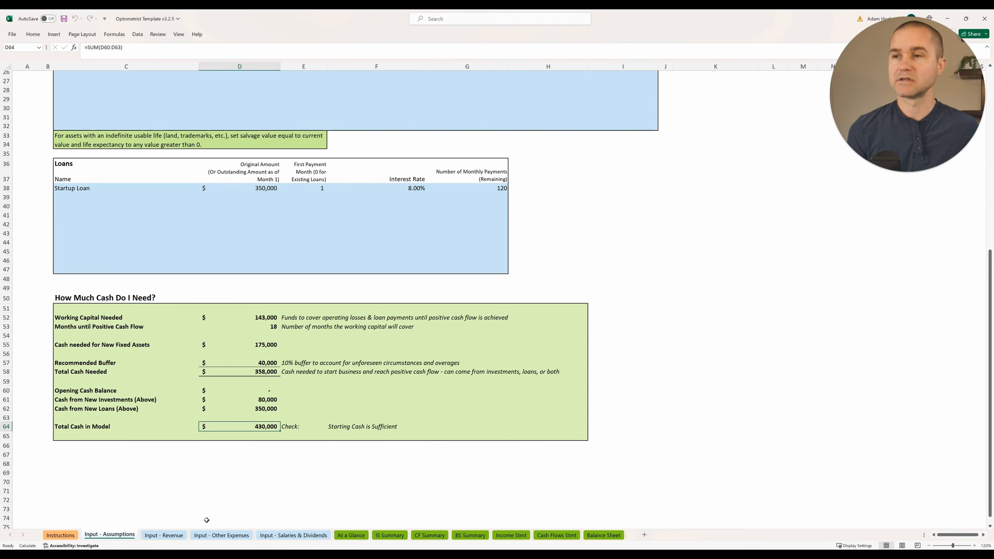
On the Input - Revenue sheet, inspect current patients, advertising budget, cost to acquire a new patient and new patients from paid ads
{"action": "left_click", "coordinate": [163, 535]}
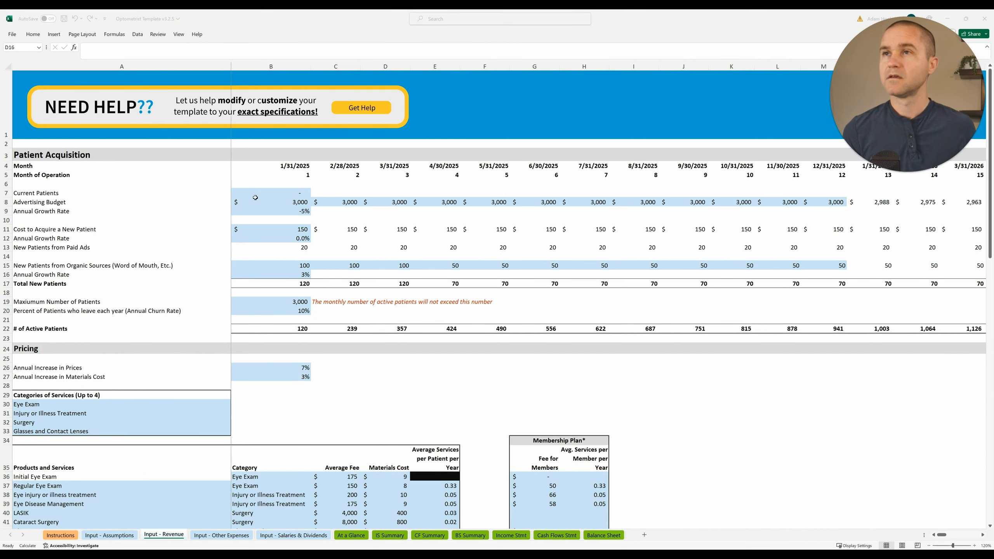
{"action": "left_click", "coordinate": [279, 193]}
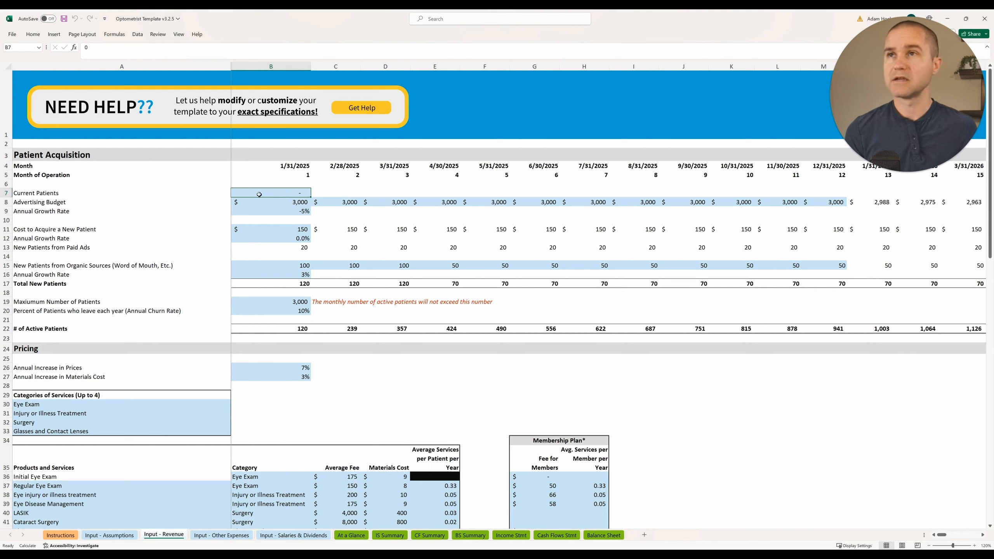
{"action": "left_click", "coordinate": [259, 202]}
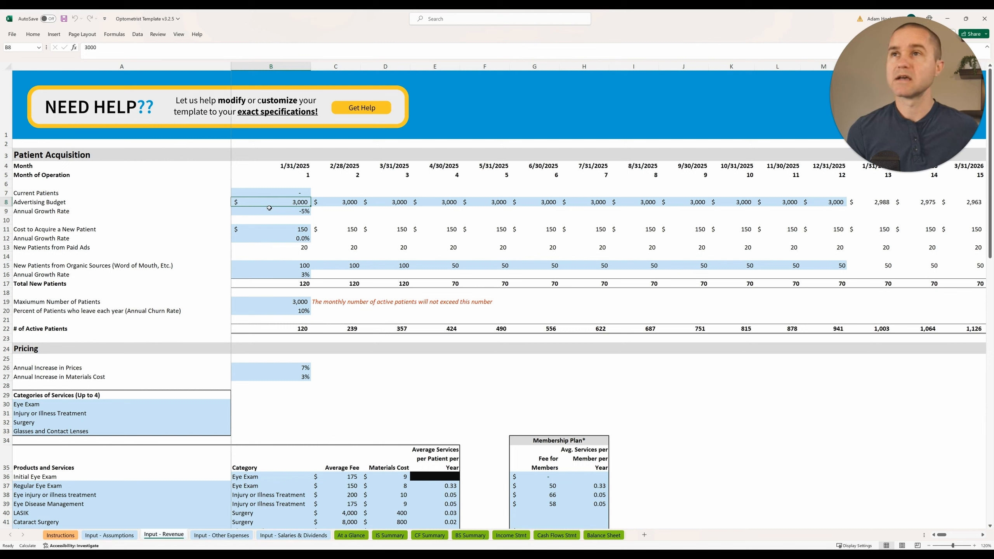
{"action": "left_click", "coordinate": [268, 228]}
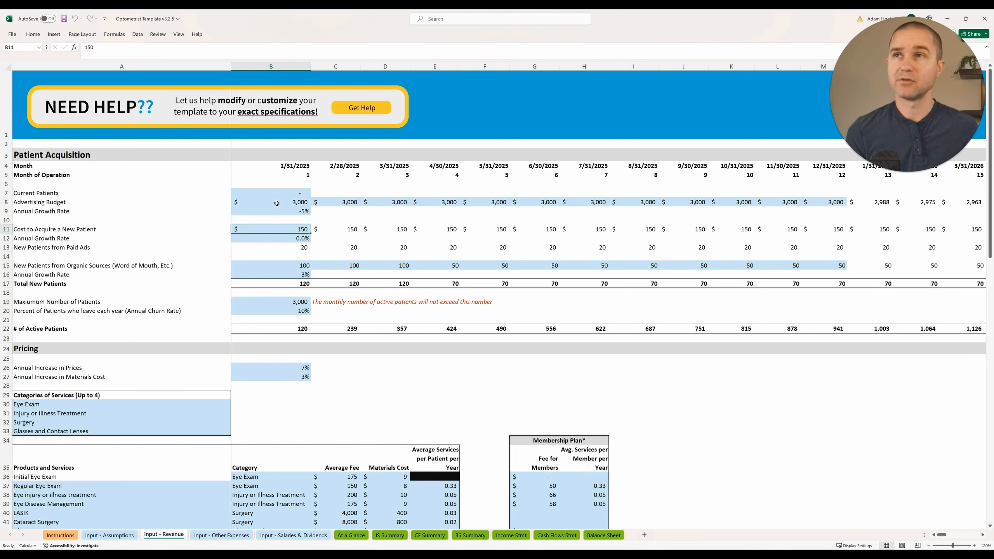
{"action": "left_click", "coordinate": [281, 247]}
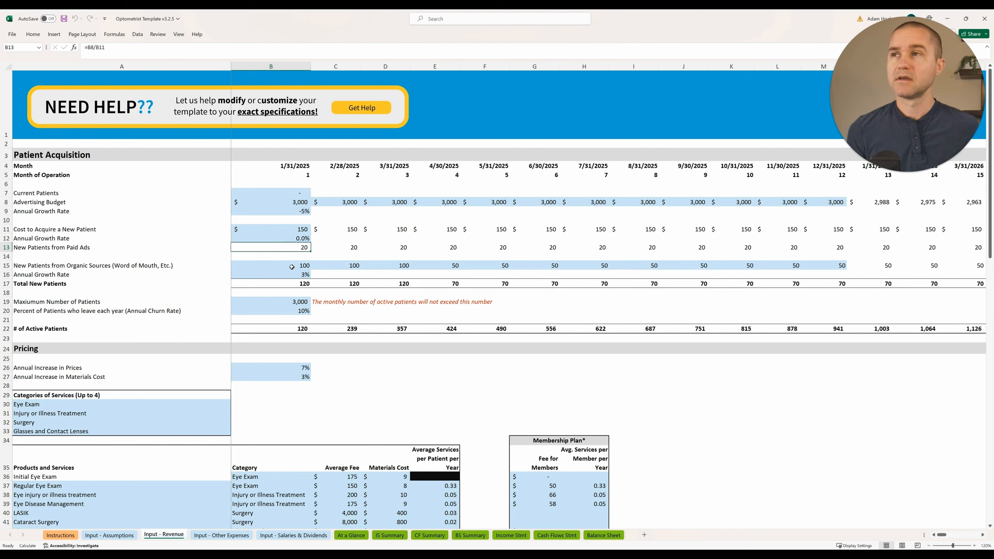
Go through the new patients from organic sources for month 1 and months 4 to 12, plus the month 1 total new patients
{"action": "left_click", "coordinate": [295, 266]}
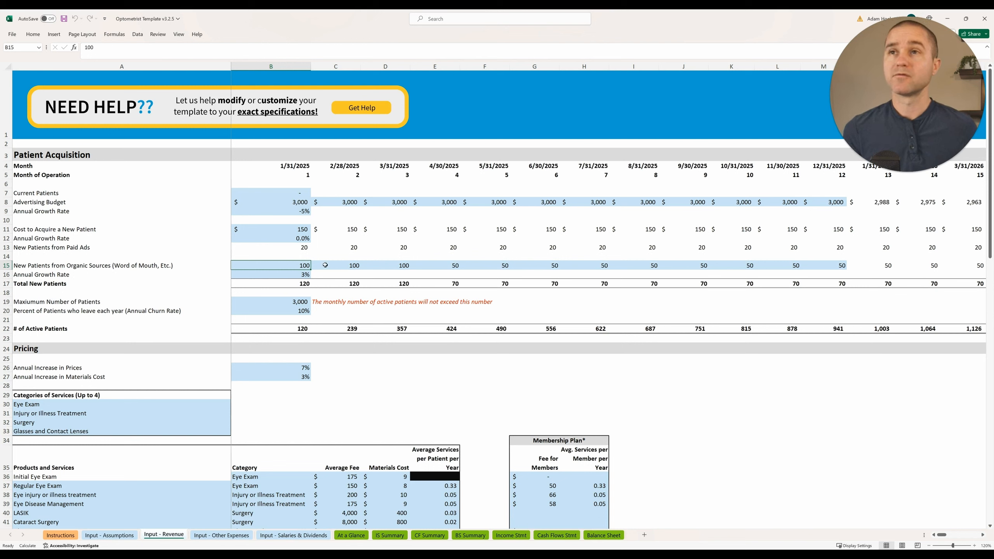
{"action": "left_click_drag", "start_coordinate": [440, 267], "coordinate": [822, 269]}
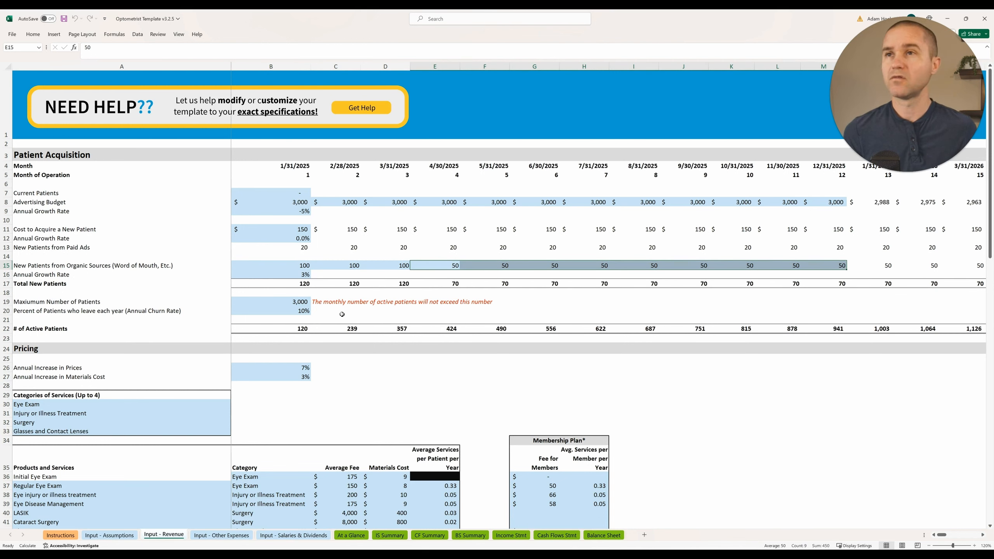
{"action": "left_click", "coordinate": [277, 285]}
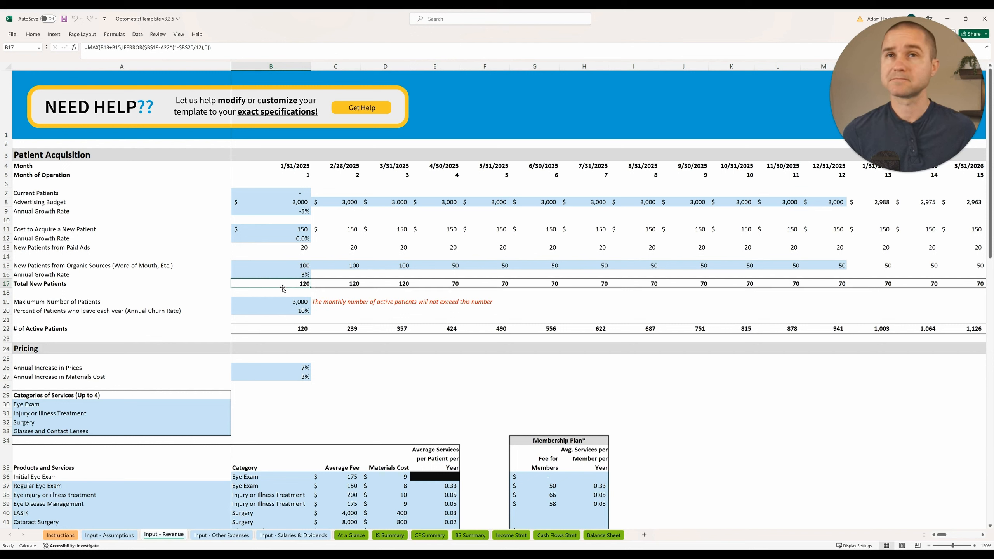
Set the maximum number of patients to 500 and check its effect across the monthly active patients row
{"action": "left_click", "coordinate": [262, 302]}
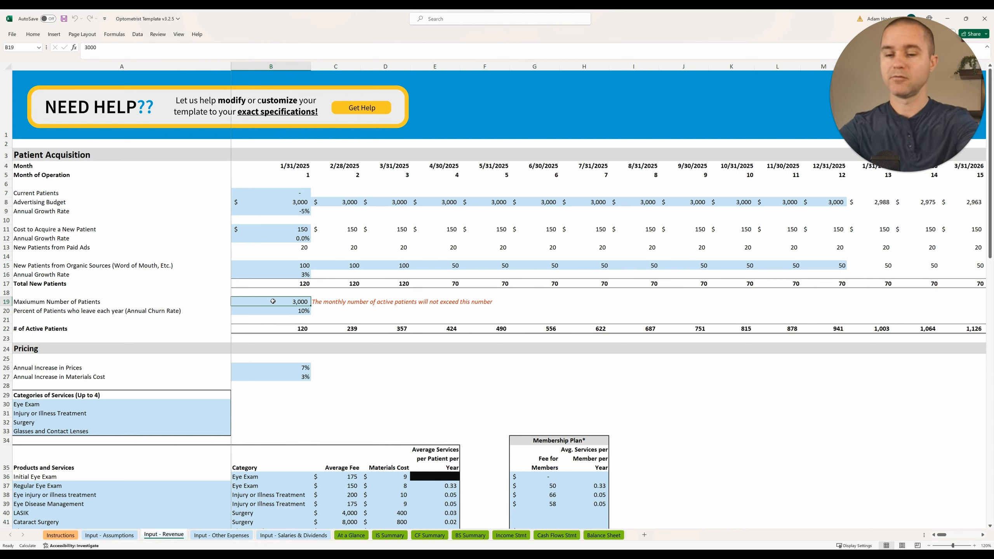
{"action": "type", "text": "5"}
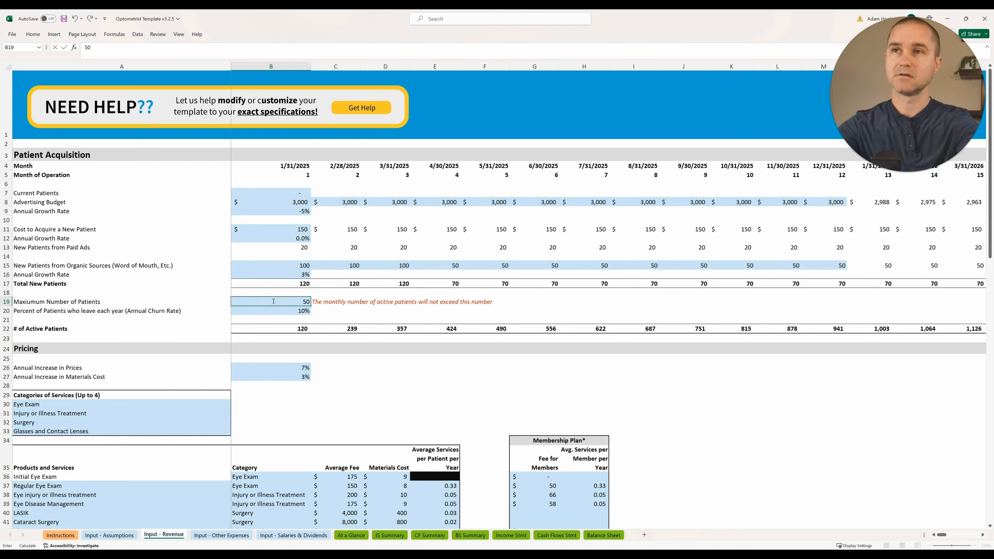
{"action": "key", "text": "Return"}
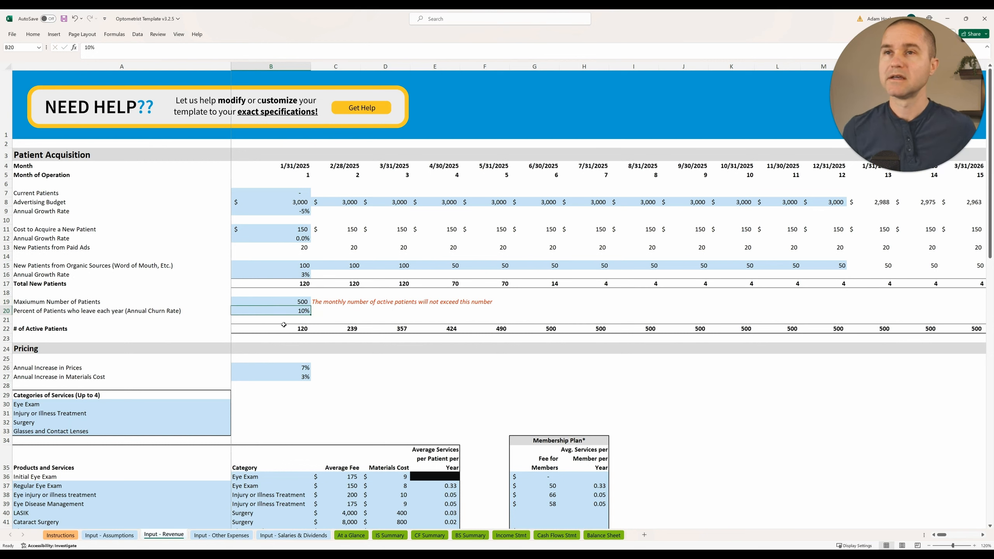
{"action": "left_click", "coordinate": [347, 331]}
{"action": "left_click", "coordinate": [395, 331]}
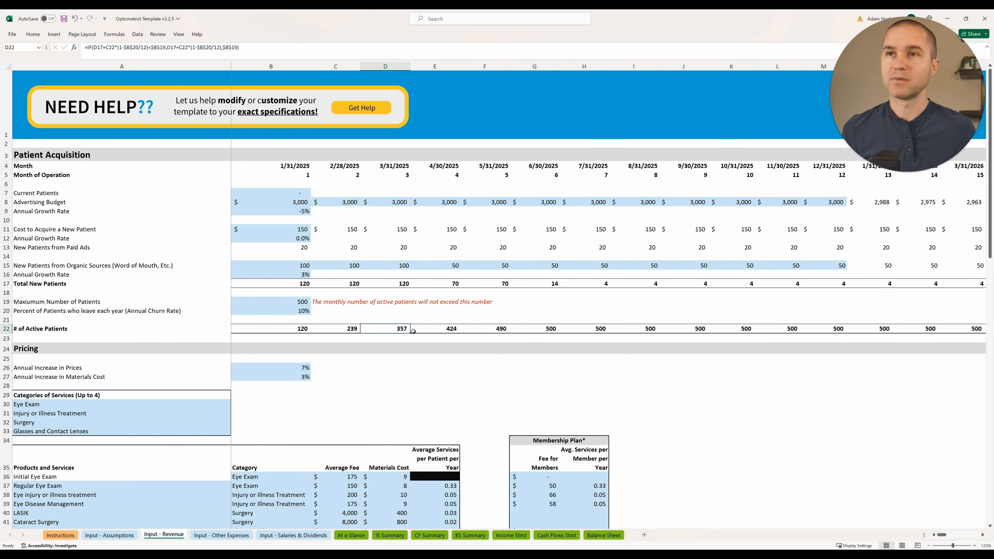
{"action": "left_click", "coordinate": [552, 328]}
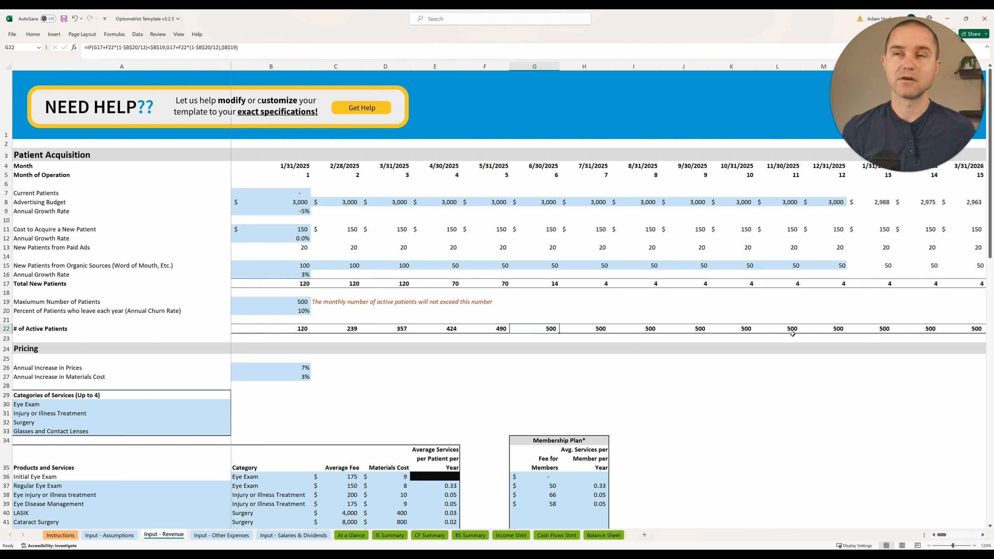
Set the maximum number of patients in Patient Acquisition to 4,000
{"action": "left_click", "coordinate": [279, 304]}
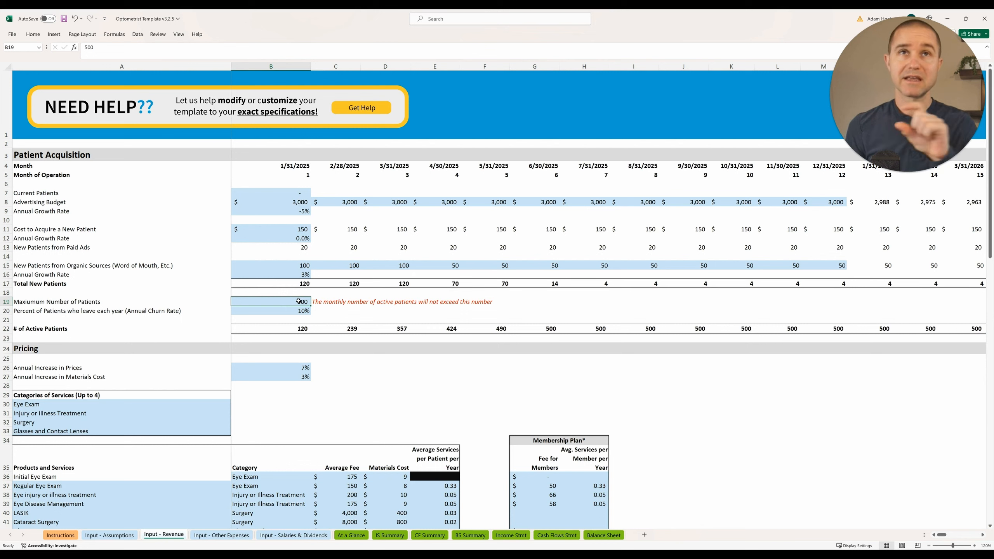
{"action": "type", "text": "4000"}
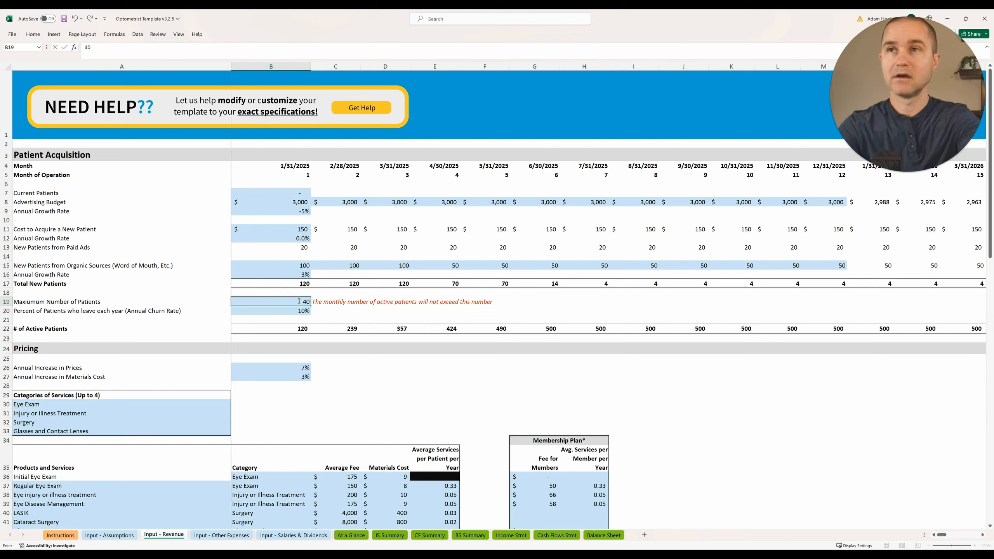
{"action": "key", "text": "Return"}
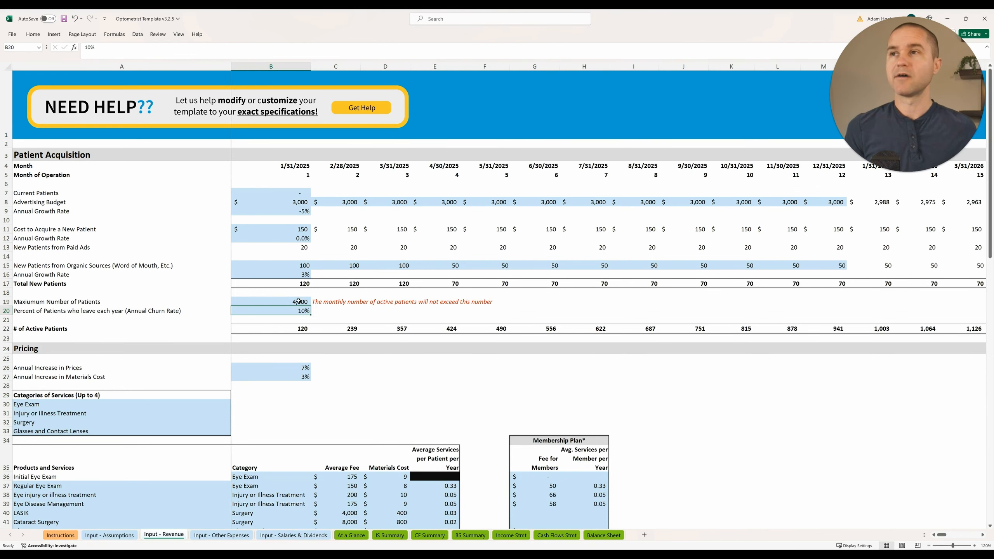
Follow the number of active patients month by month from month 2 to month 6
{"action": "scroll", "coordinate": [299, 301], "scroll_direction": "down", "scroll_amount": 2}
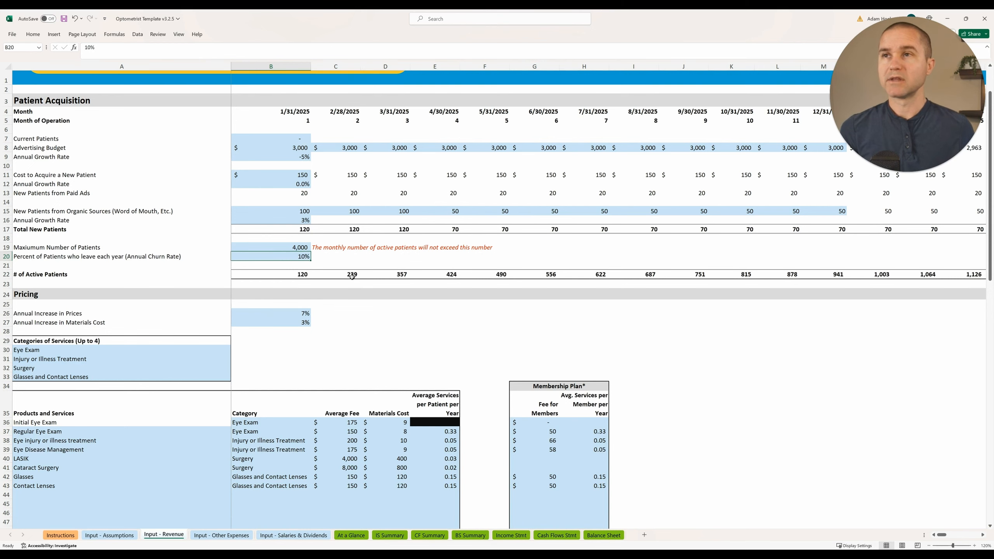
{"action": "left_click", "coordinate": [352, 276]}
{"action": "left_click", "coordinate": [390, 275]}
{"action": "left_click", "coordinate": [446, 277]}
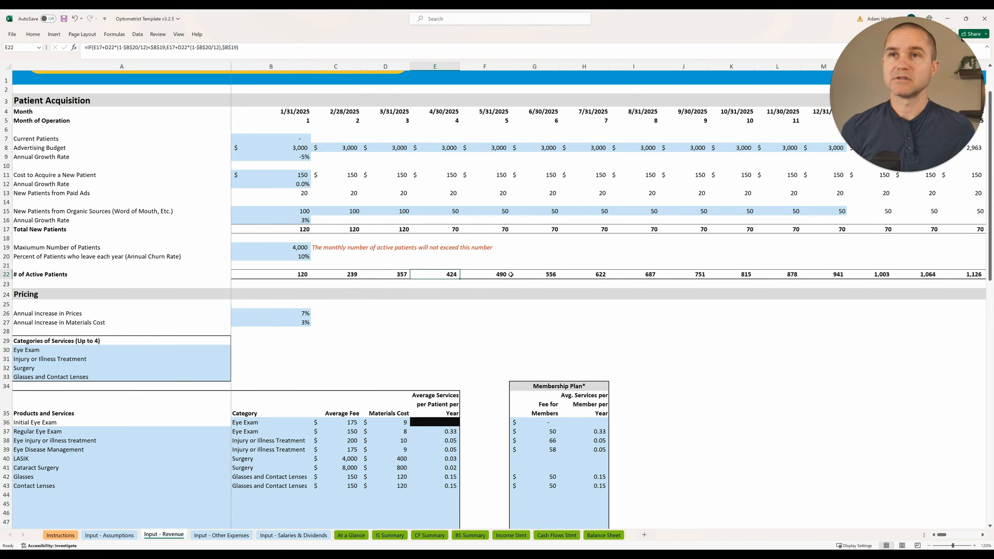
{"action": "left_click", "coordinate": [511, 275]}
Look over the service categories and the Products and Services table in the Pricing section, including its empty rows
{"action": "scroll", "coordinate": [491, 304], "scroll_direction": "down", "scroll_amount": 4}
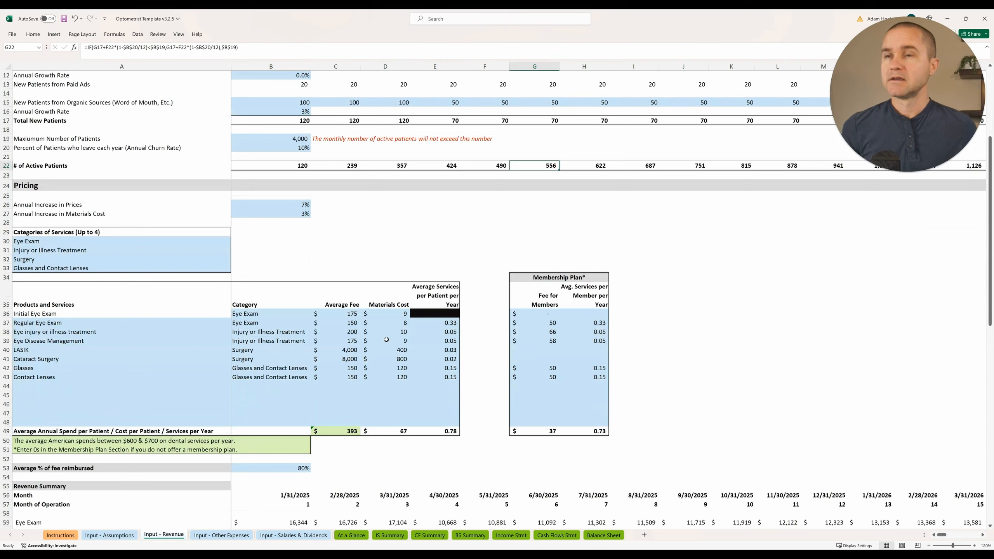
{"action": "scroll", "coordinate": [387, 339], "scroll_direction": "down", "scroll_amount": 2}
{"action": "left_click", "coordinate": [66, 241]}
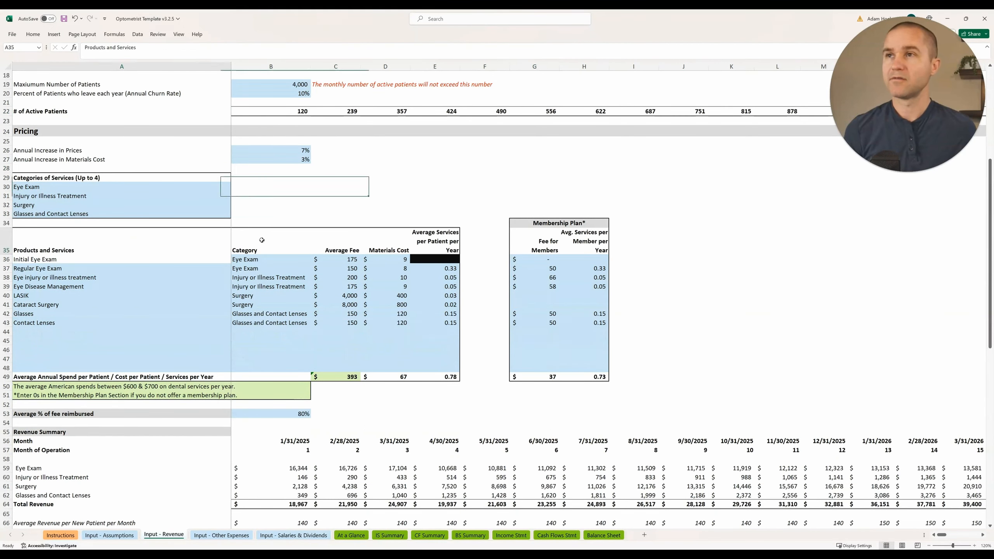
{"action": "left_click_drag", "start_coordinate": [262, 240], "coordinate": [439, 334]}
{"action": "left_click", "coordinate": [189, 347]}
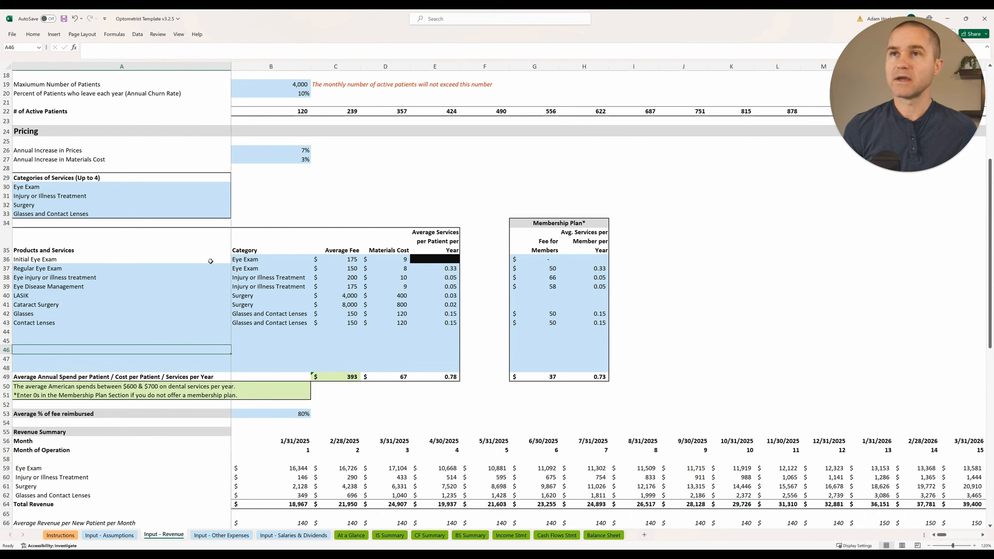
In Products and Services, inspect the initial eye exam's name, average fee and materials cost, plus the LASIK, cataract surgery and glasses entries
{"action": "left_click", "coordinate": [57, 261]}
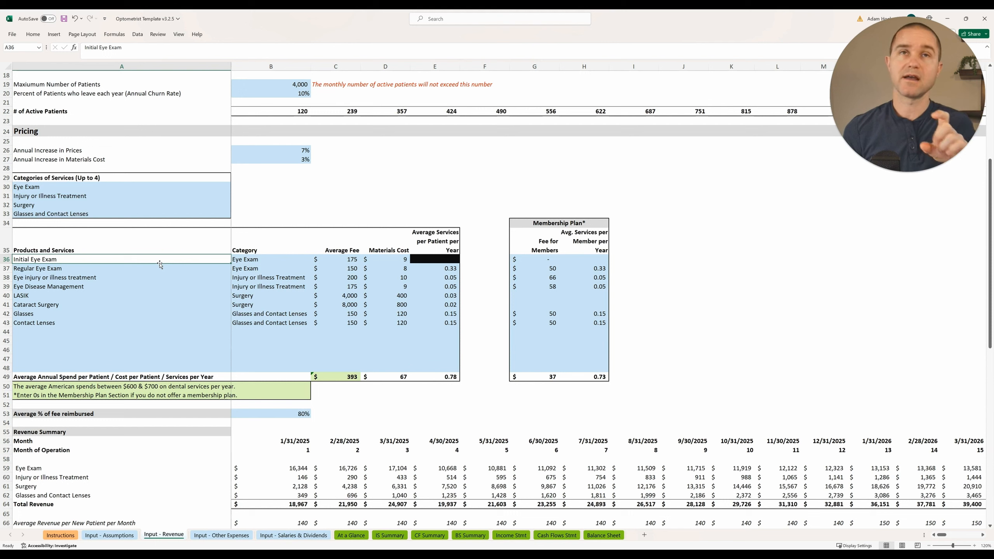
{"action": "left_click", "coordinate": [343, 260]}
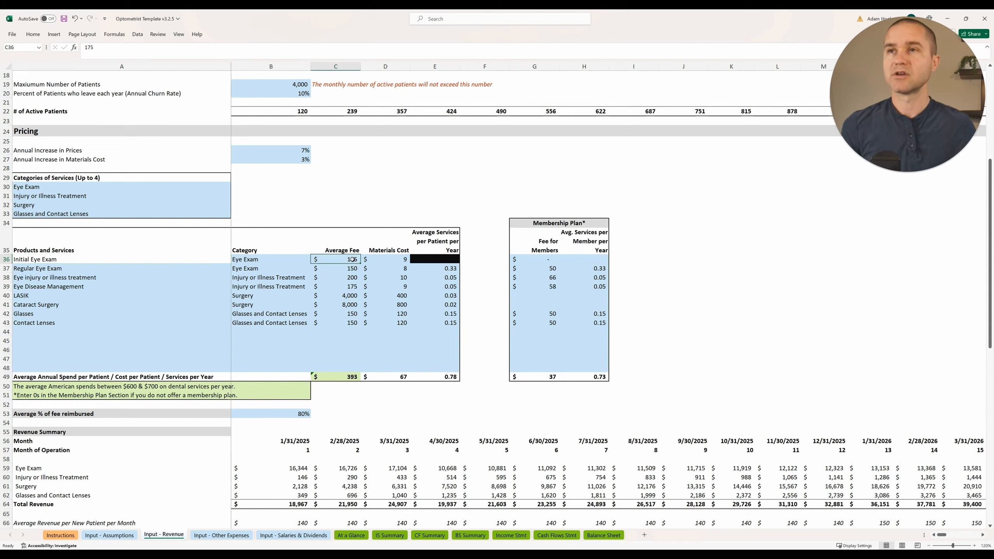
{"action": "left_click", "coordinate": [378, 259]}
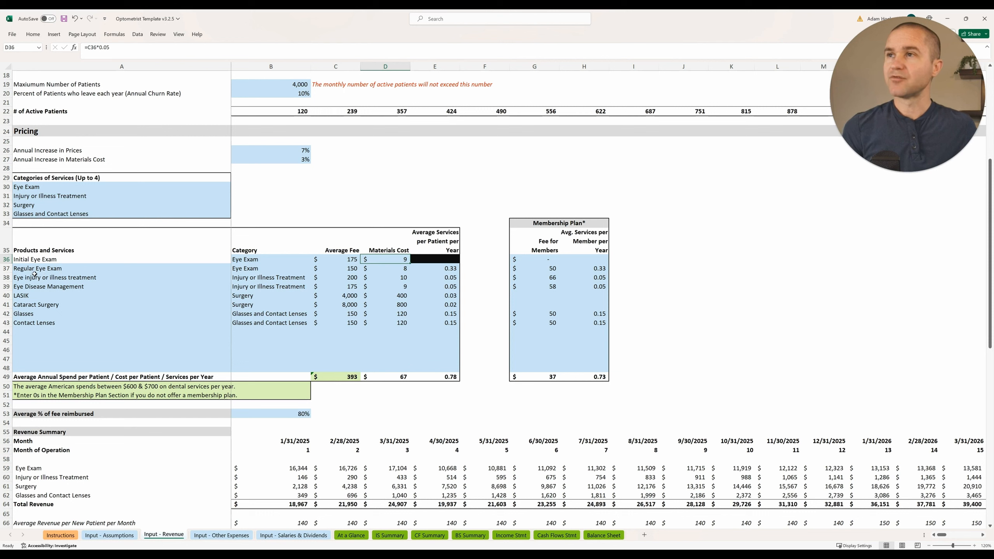
{"action": "left_click", "coordinate": [39, 297]}
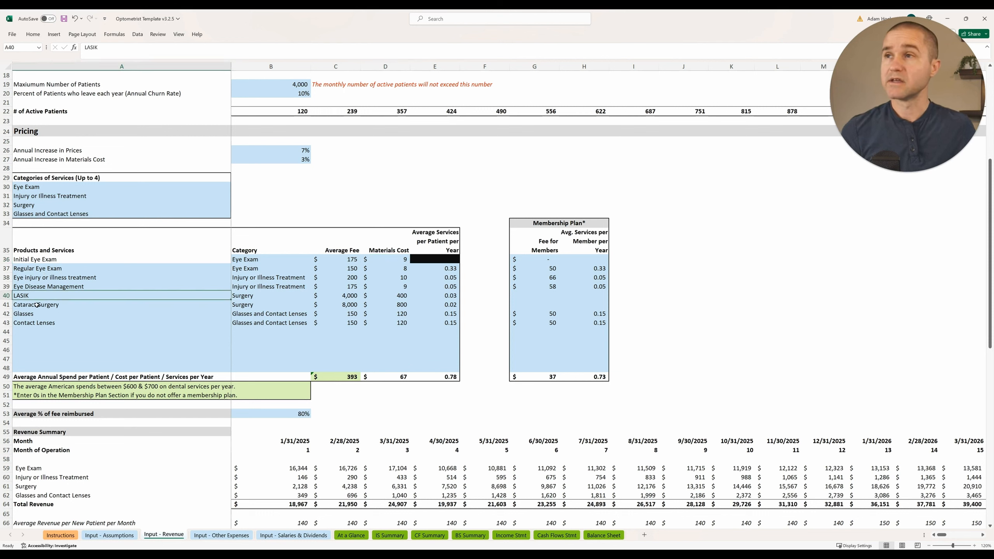
{"action": "left_click", "coordinate": [37, 305]}
{"action": "left_click", "coordinate": [36, 316]}
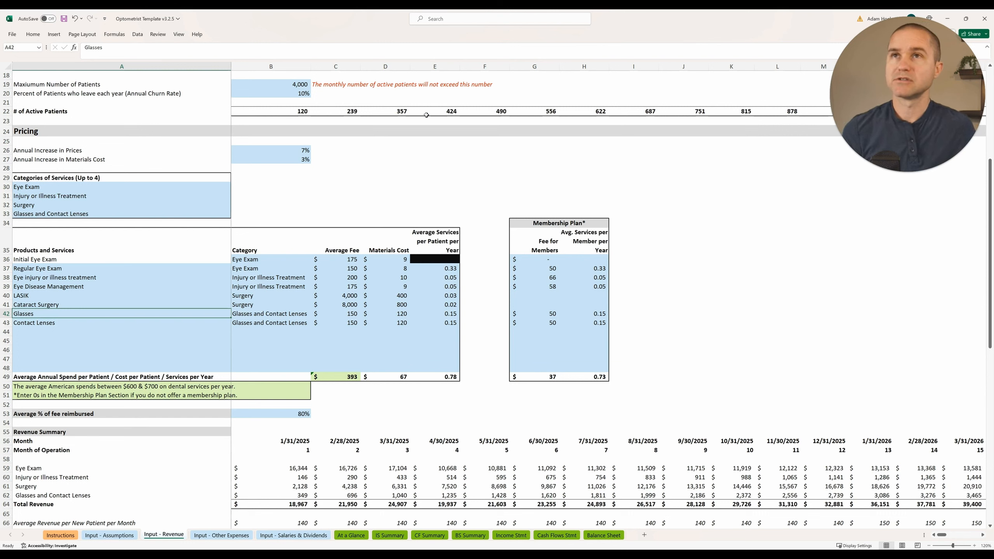
Relate month 5 active patients to the average services per patient per year for regular eye exams, LASIK, cataract surgery and glasses
{"action": "left_click", "coordinate": [490, 112]}
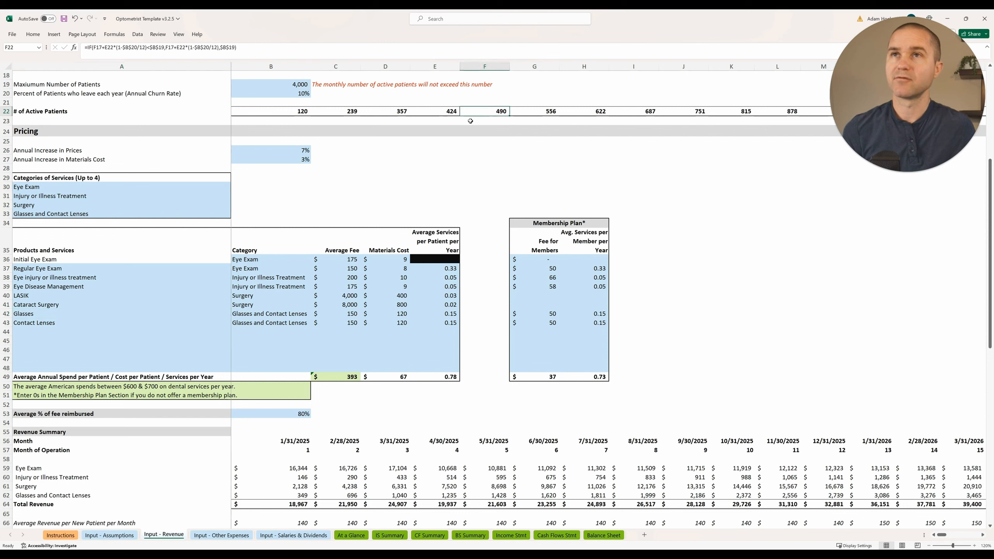
{"action": "left_click", "coordinate": [440, 273]}
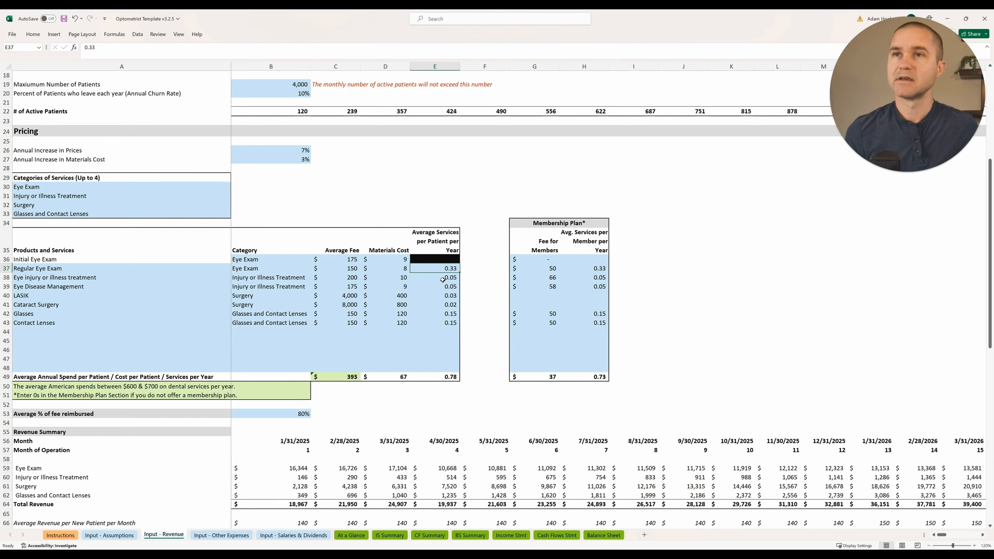
{"action": "left_click", "coordinate": [444, 297]}
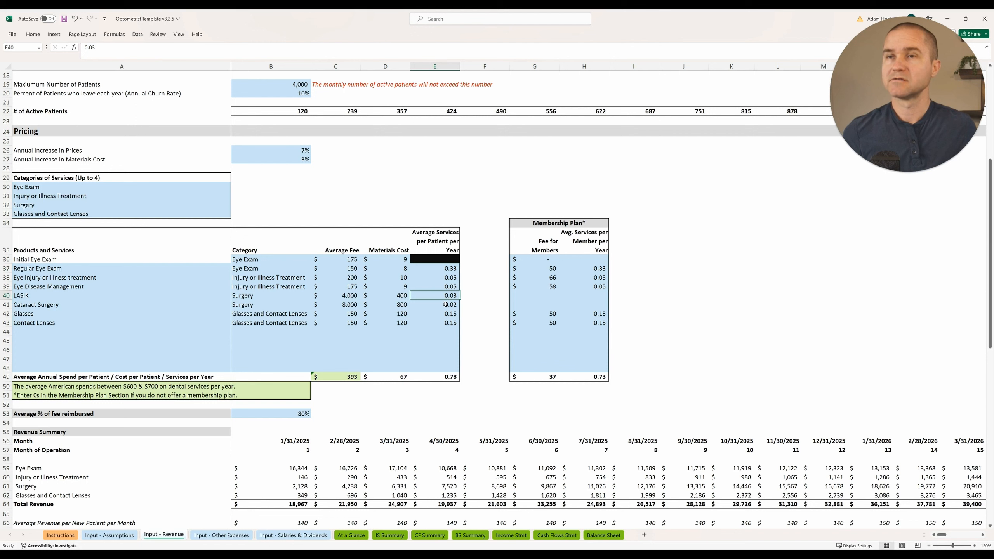
{"action": "left_click", "coordinate": [446, 305]}
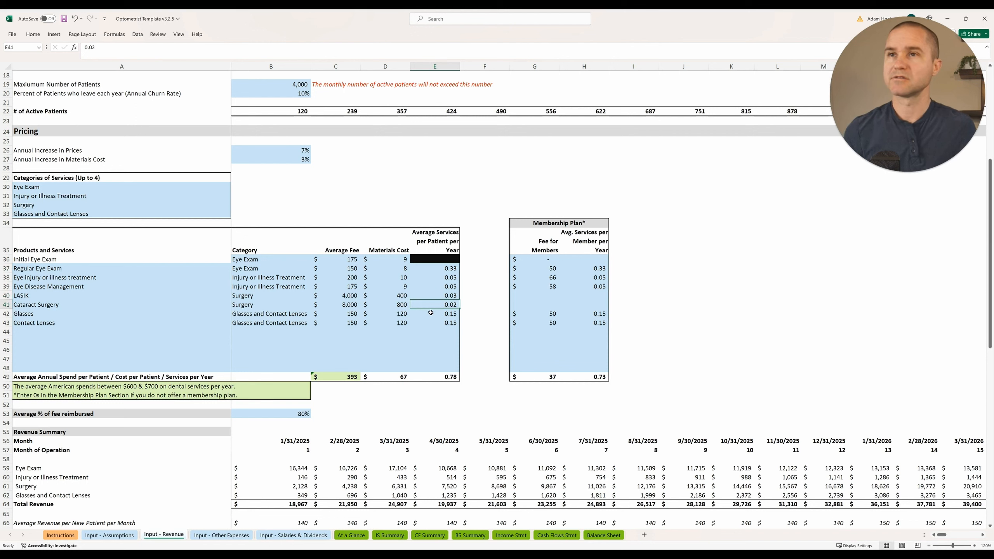
{"action": "left_click", "coordinate": [443, 315]}
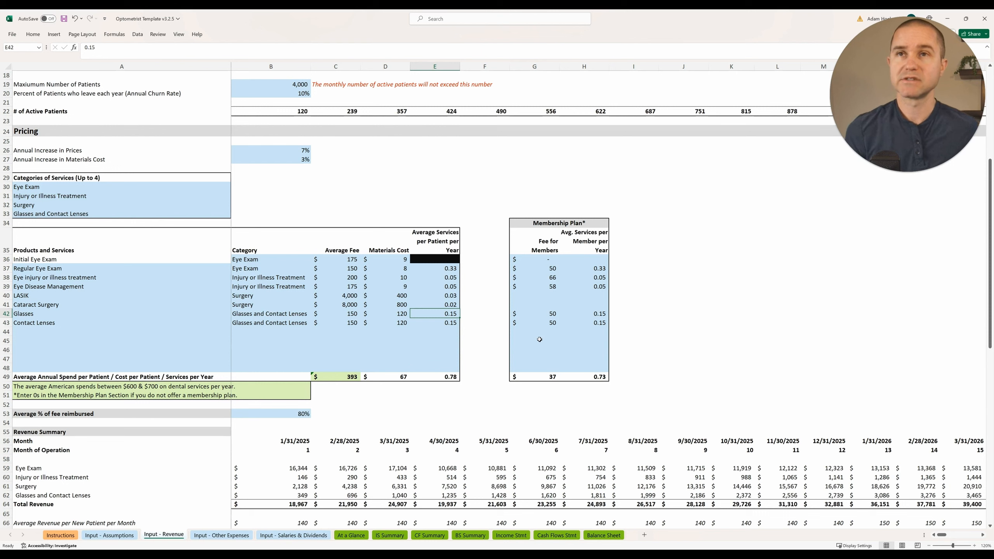
Compare the regular eye exam's membership plan fee formula with its average fee in Products and Services
{"action": "left_click", "coordinate": [548, 270]}
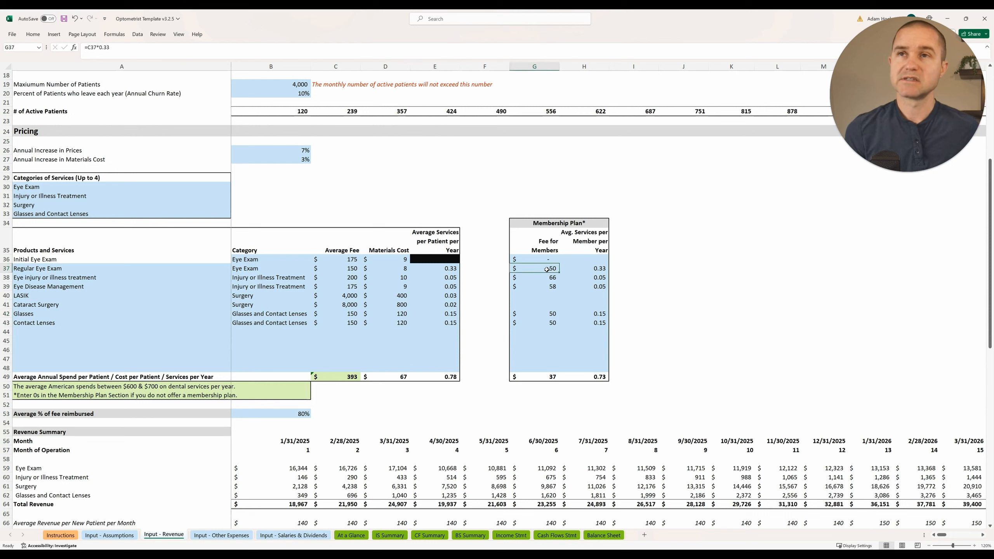
{"action": "left_click", "coordinate": [353, 270]}
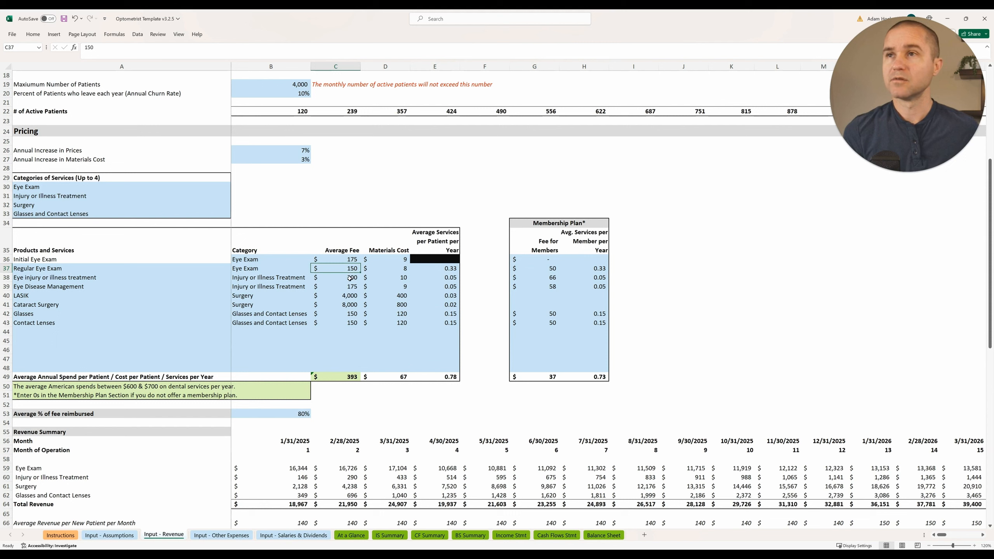
{"action": "left_click", "coordinate": [529, 270]}
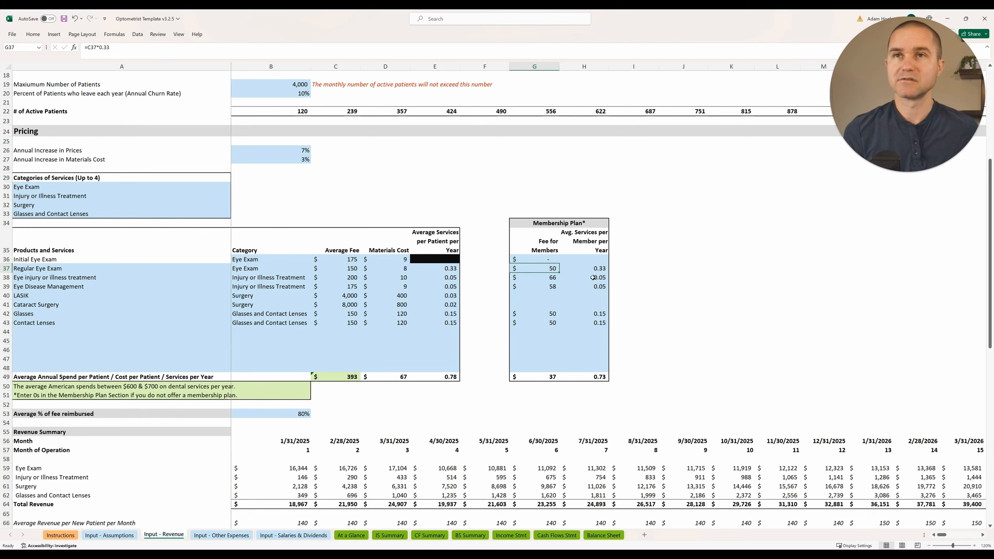
Examine the average percentage of fee reimbursed in relation to the fees listed in Products and Services
{"action": "scroll", "coordinate": [542, 315], "scroll_direction": "down", "scroll_amount": 9}
{"action": "left_click", "coordinate": [225, 142]}
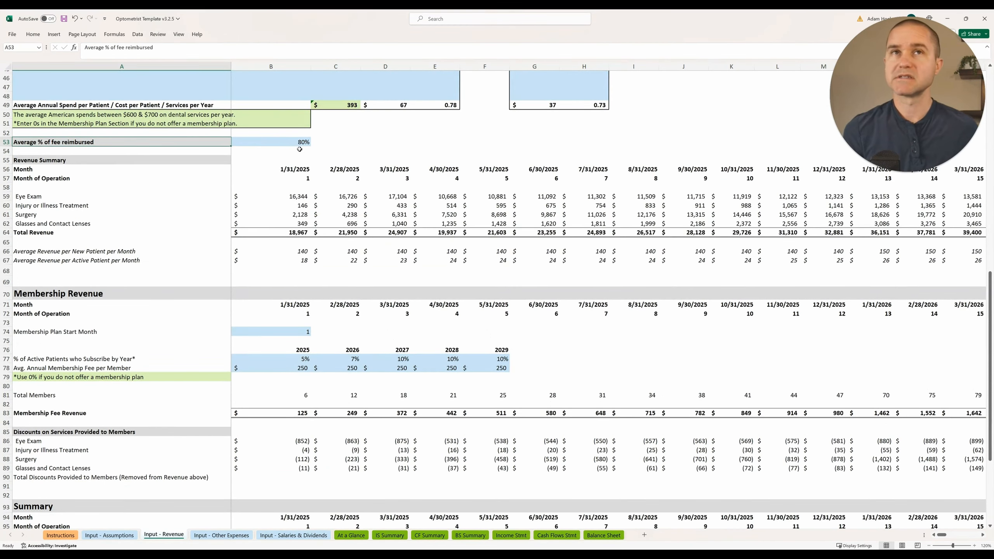
{"action": "scroll", "coordinate": [315, 159], "scroll_direction": "up", "scroll_amount": 1}
{"action": "scroll", "coordinate": [316, 160], "scroll_direction": "up", "scroll_amount": 4}
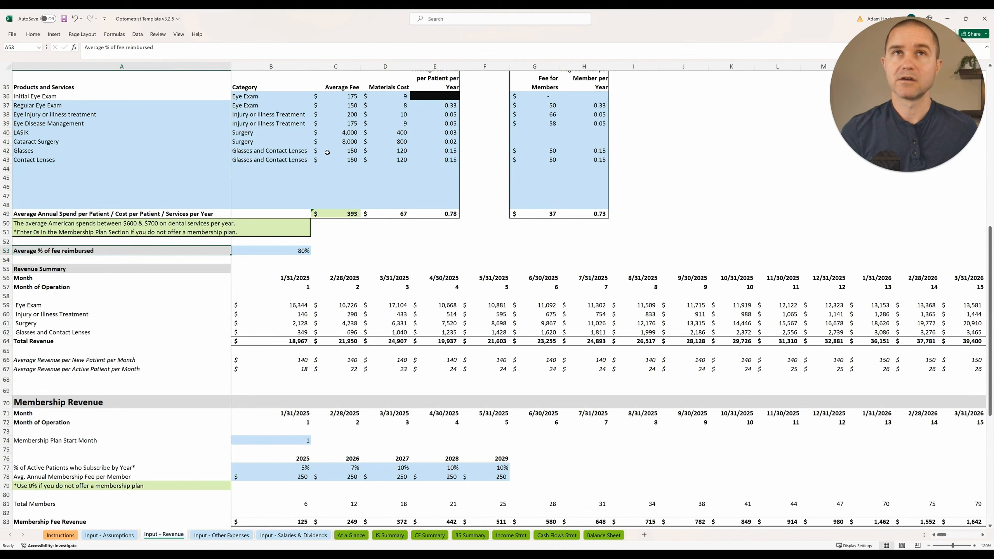
{"action": "left_click", "coordinate": [294, 249]}
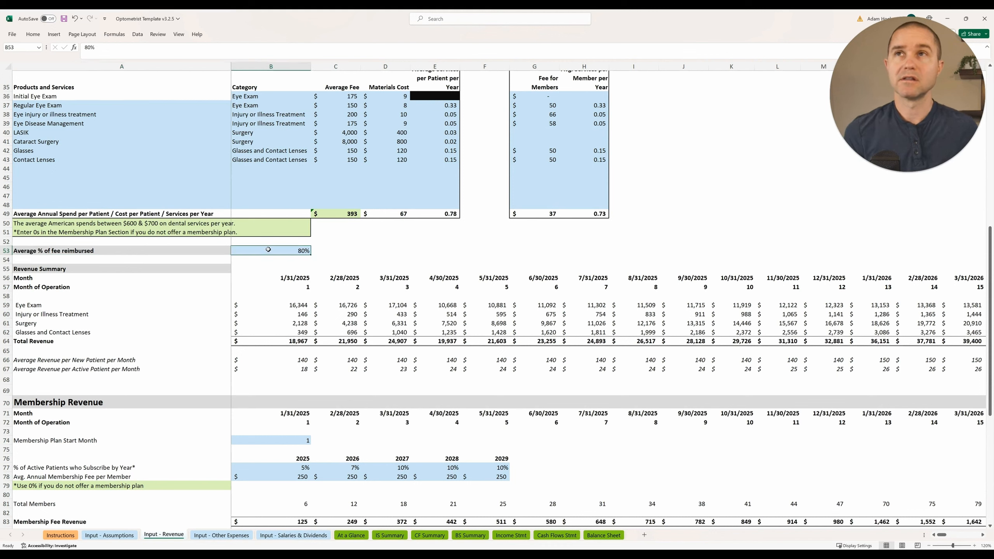
Look over the Revenue Summary and inspect the 2025 subscriber percentage and average annual membership fee under Membership Revenue
{"action": "scroll", "coordinate": [305, 174], "scroll_direction": "down", "scroll_amount": 4}
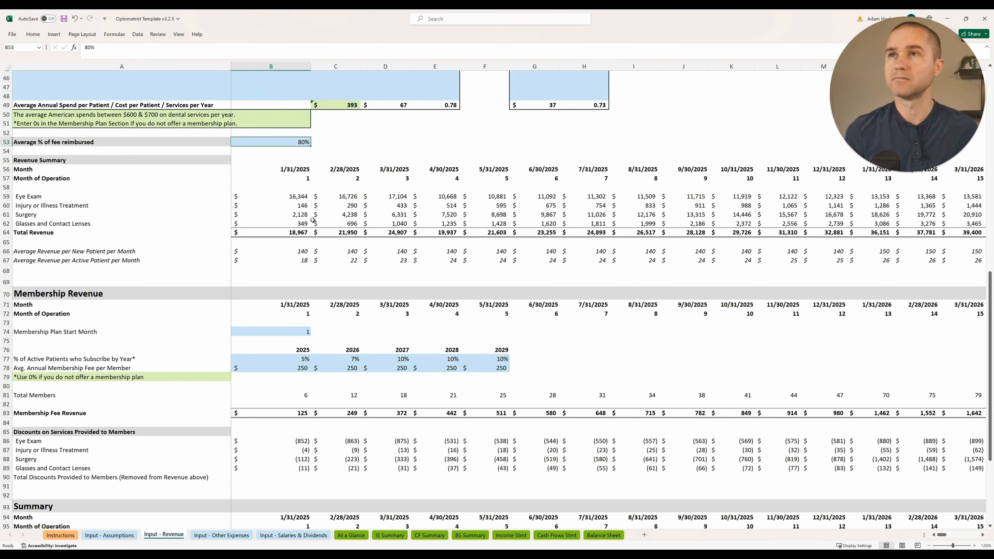
{"action": "scroll", "coordinate": [312, 220], "scroll_direction": "down", "scroll_amount": 2}
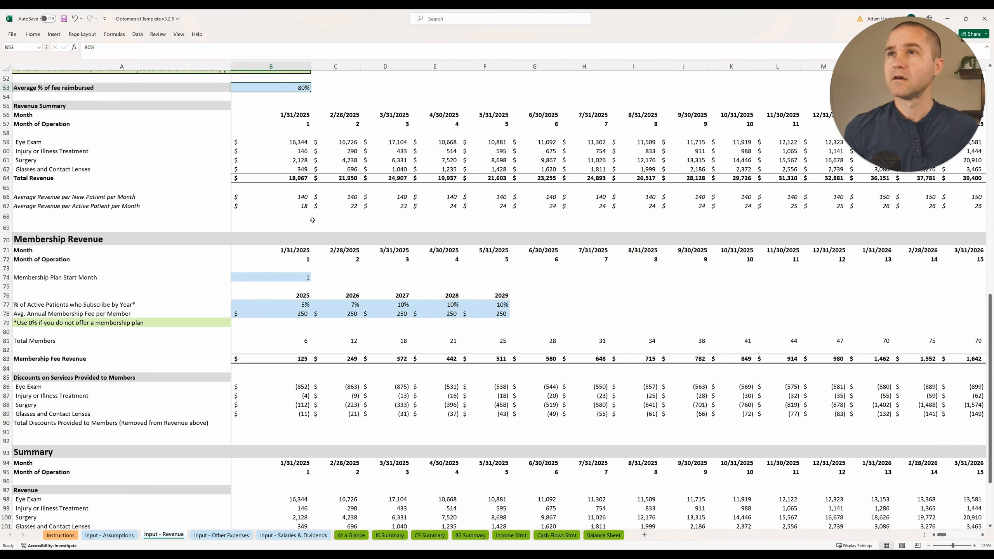
{"action": "scroll", "coordinate": [313, 220], "scroll_direction": "up", "scroll_amount": 1}
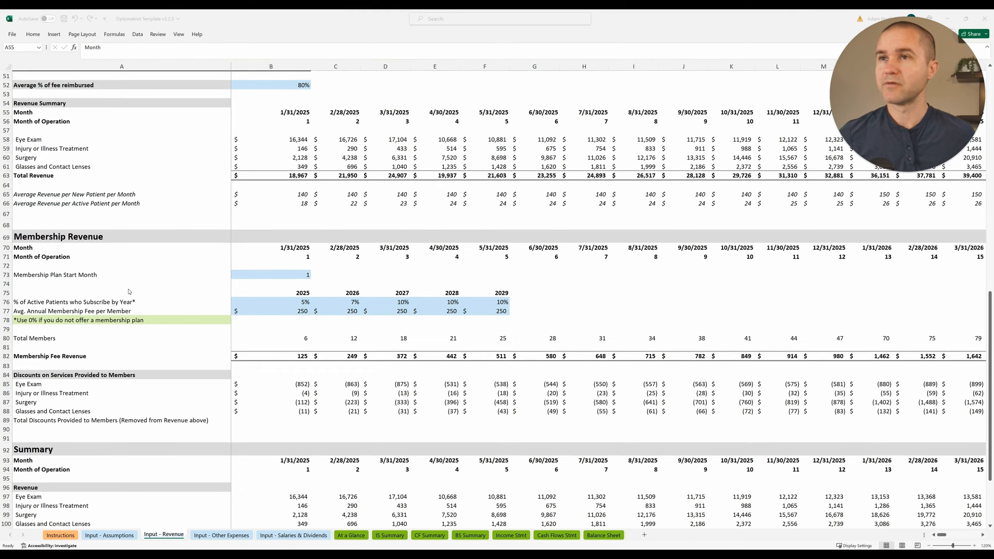
{"action": "scroll", "coordinate": [130, 291], "scroll_direction": "down", "scroll_amount": 1}
{"action": "left_click", "coordinate": [284, 299]}
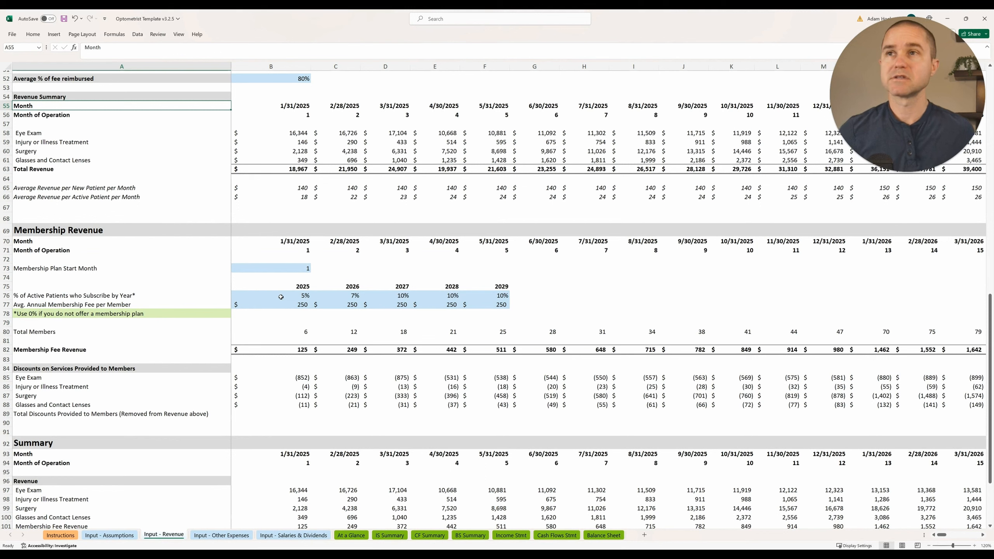
{"action": "left_click", "coordinate": [262, 304]}
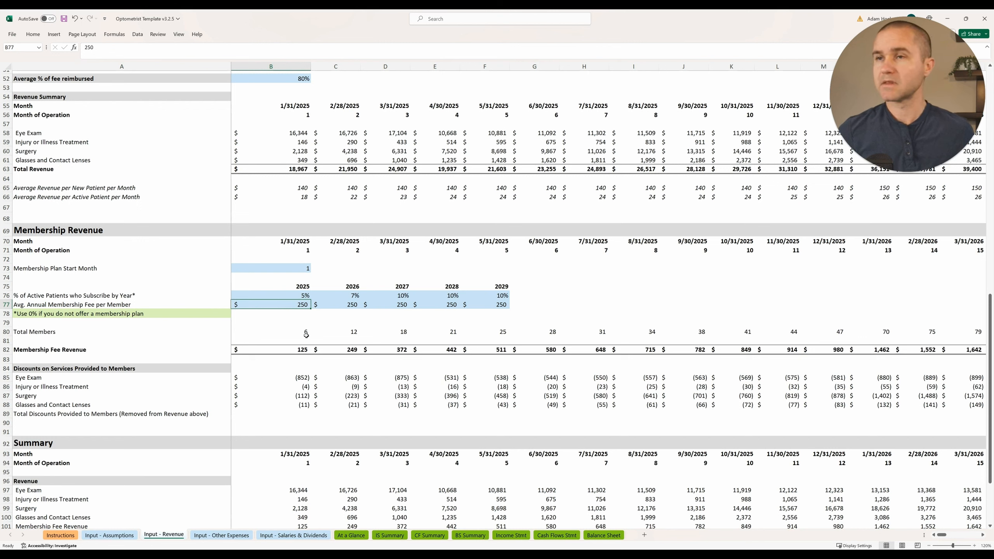
Examine the month 1 discounts on services provided to members for all four categories, plus the Summary section
{"action": "scroll", "coordinate": [382, 360], "scroll_direction": "down", "scroll_amount": 2}
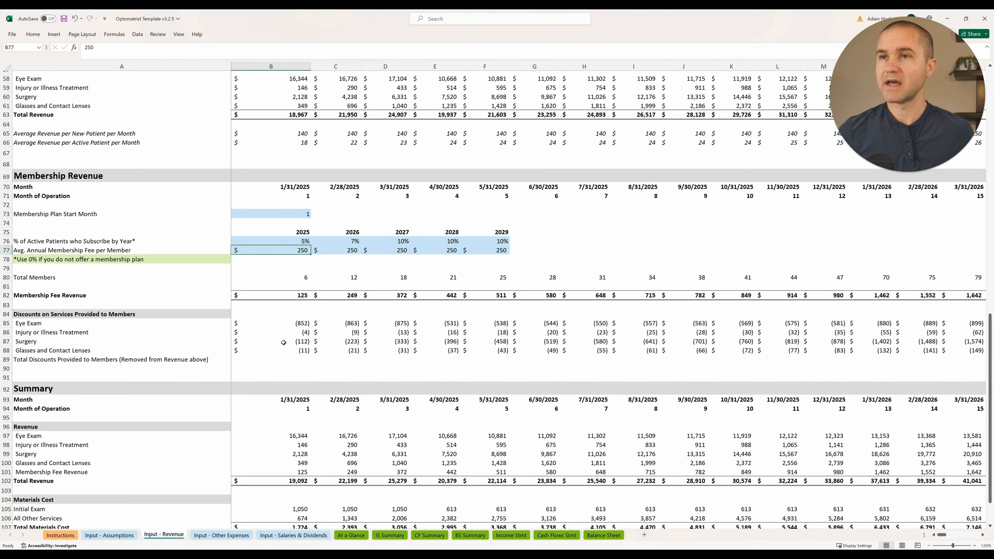
{"action": "left_click_drag", "start_coordinate": [280, 324], "coordinate": [281, 350]}
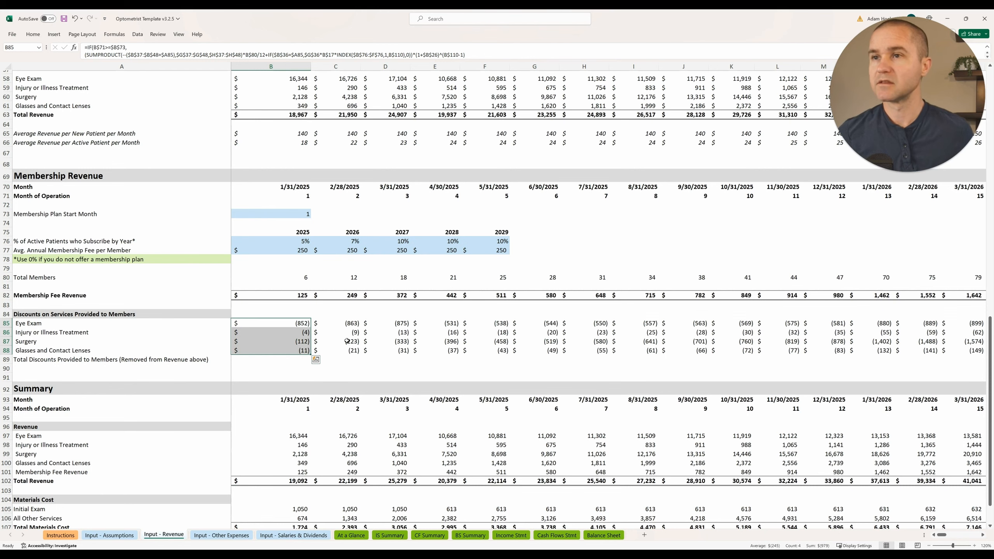
{"action": "scroll", "coordinate": [349, 341], "scroll_direction": "down", "scroll_amount": 3}
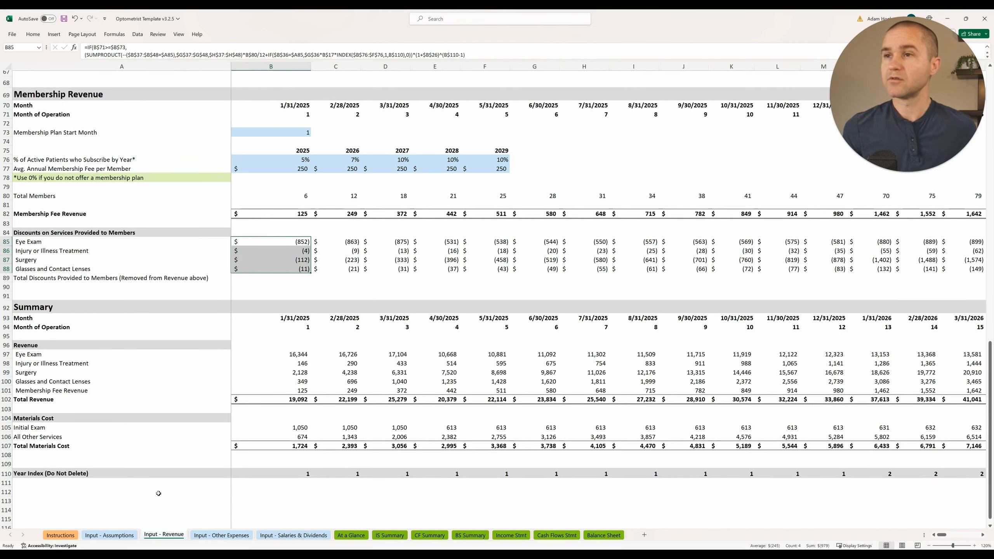
Open the Input - Other Expenses sheet and view the cost driver options for the Accounting expense in Operating Expenses
{"action": "left_click", "coordinate": [221, 535]}
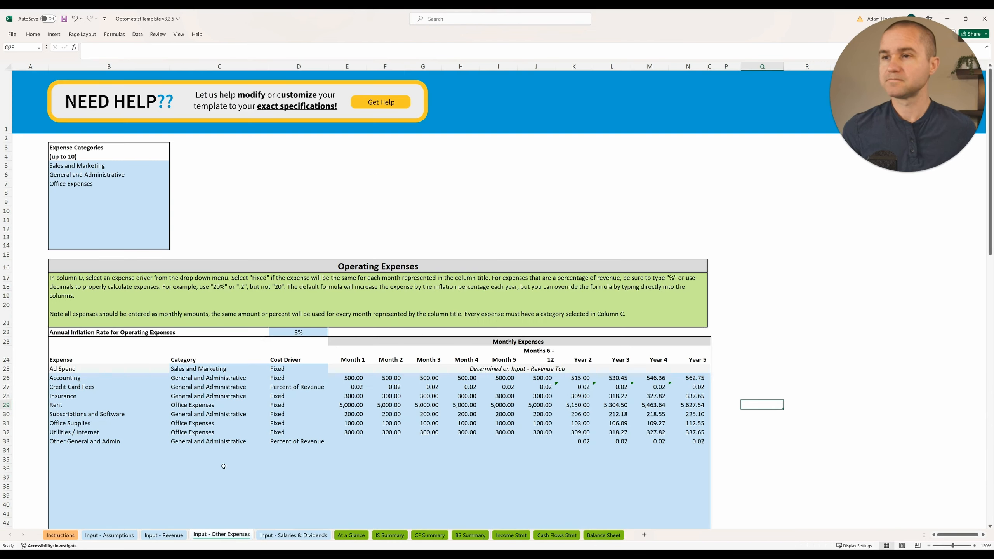
{"action": "scroll", "coordinate": [235, 289], "scroll_direction": "down", "scroll_amount": 3}
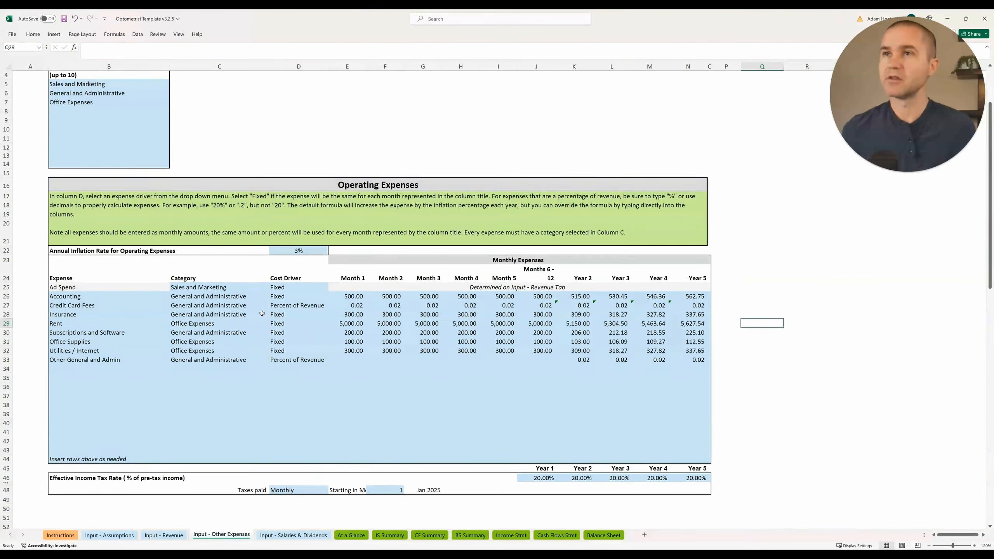
{"action": "scroll", "coordinate": [261, 313], "scroll_direction": "down", "scroll_amount": 2}
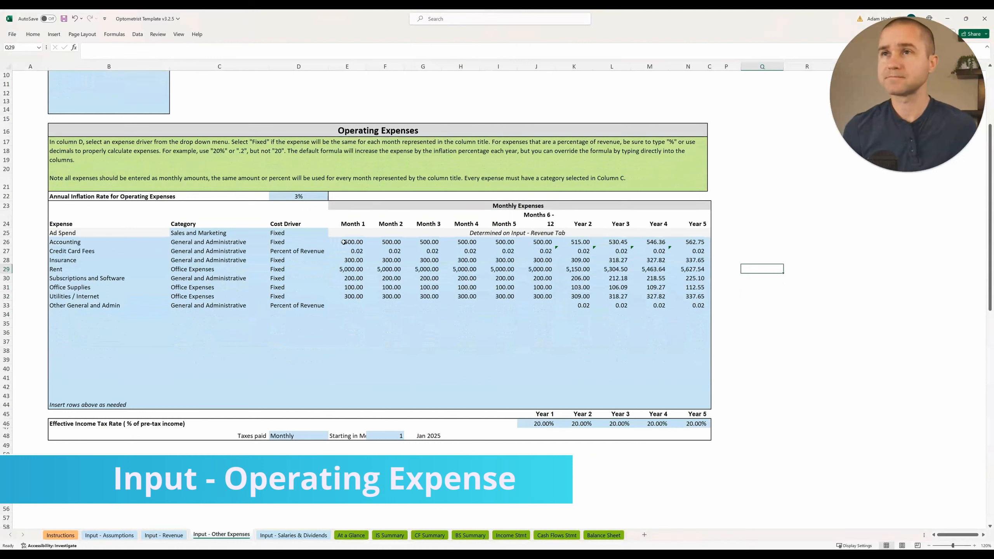
{"action": "left_click", "coordinate": [311, 242]}
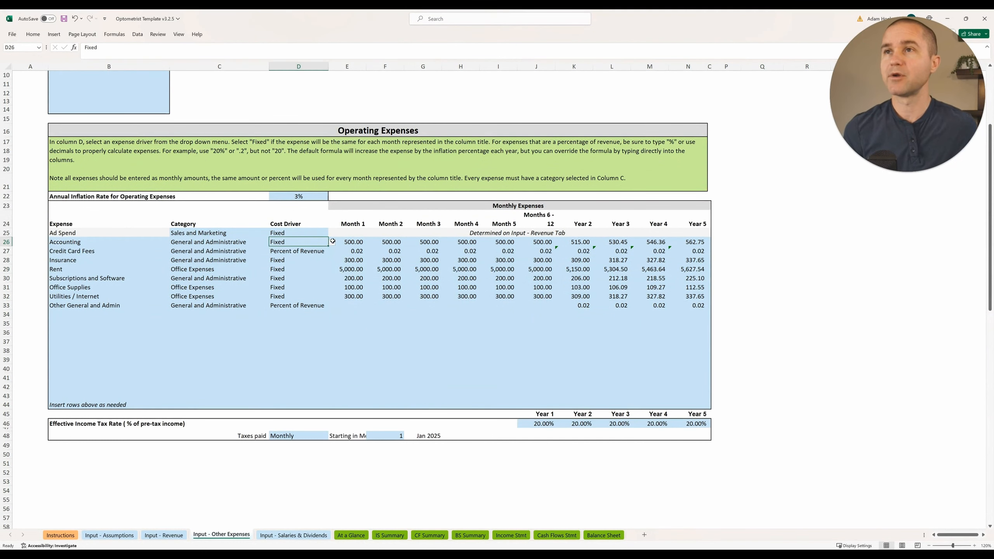
{"action": "left_click", "coordinate": [331, 243]}
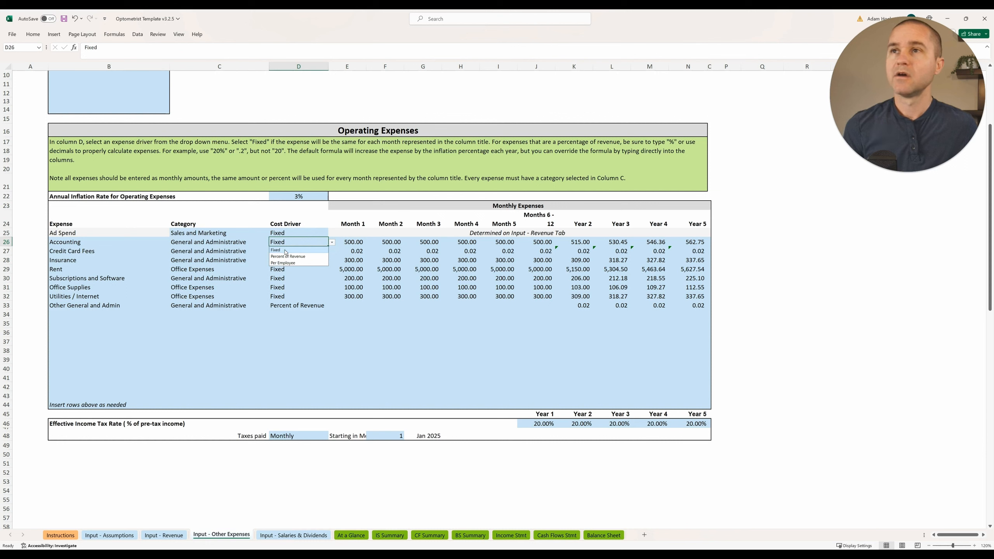
{"action": "left_click", "coordinate": [332, 242]}
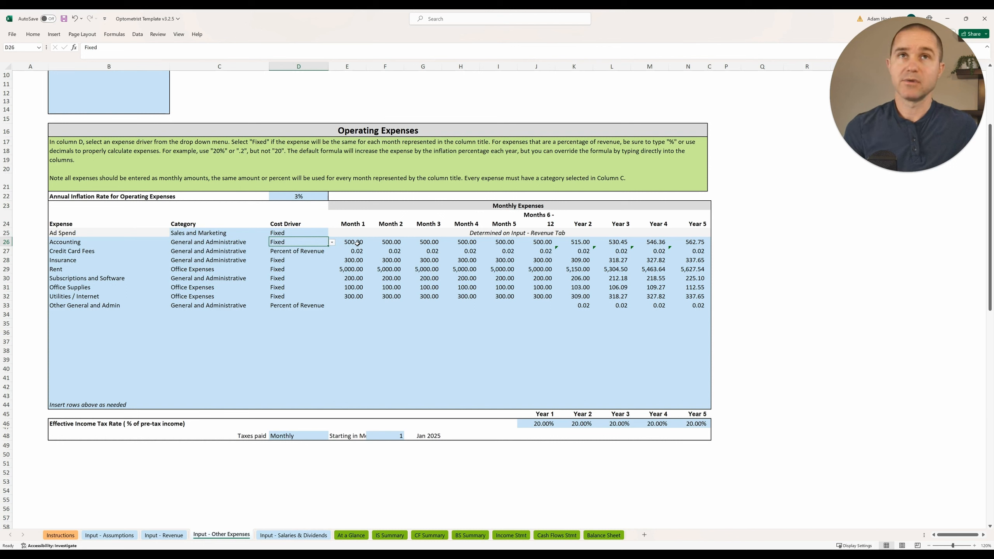
View the cost driver options for Credit Card Fees and inspect the expense's Month 1 rate
{"action": "left_click", "coordinate": [322, 253]}
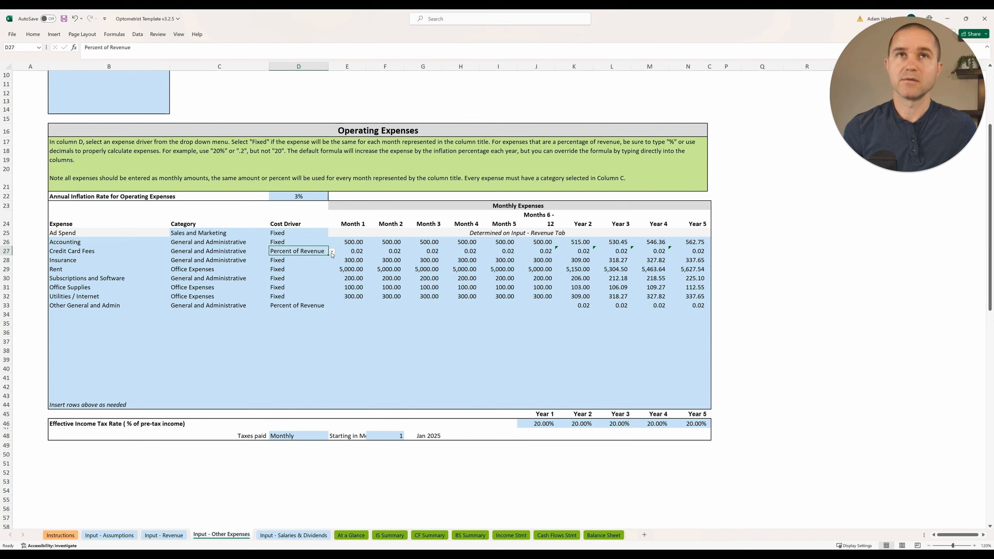
{"action": "left_click", "coordinate": [332, 253]}
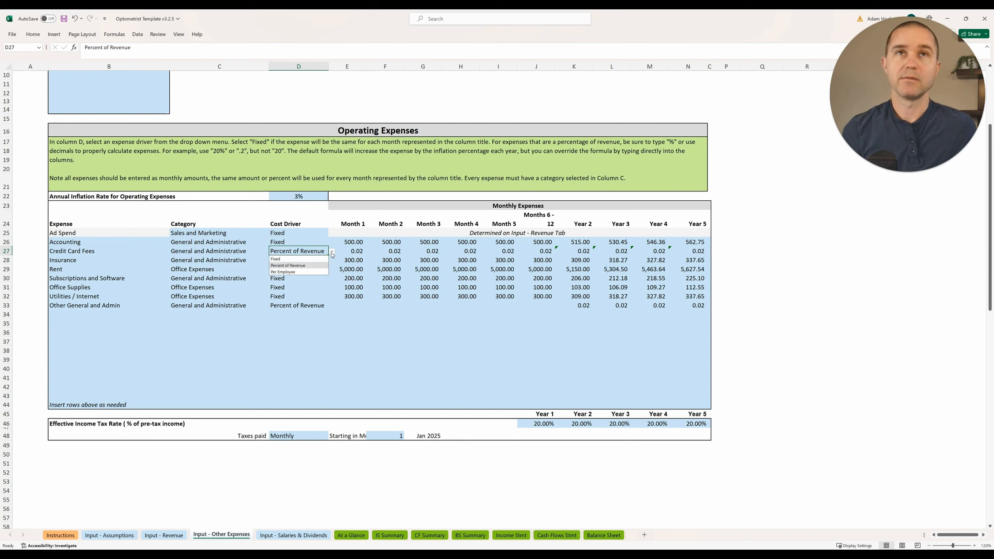
{"action": "left_click", "coordinate": [332, 254]}
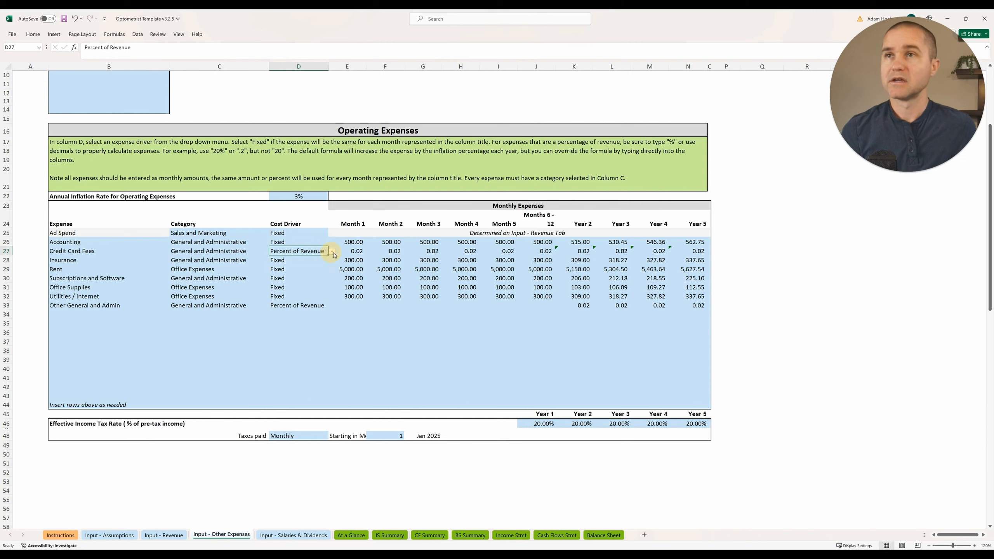
{"action": "left_click", "coordinate": [355, 252]}
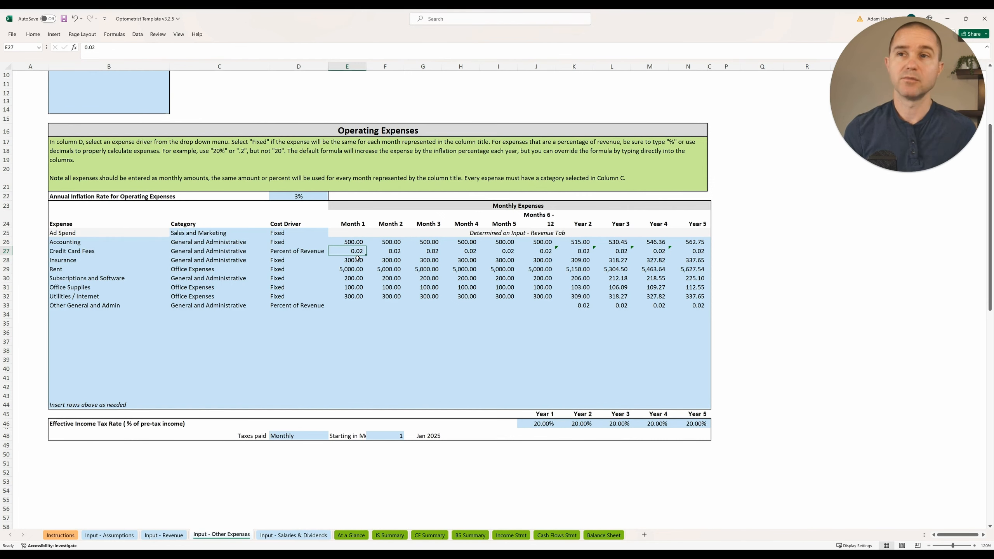
On the Input - Salaries & Dividends sheet, inspect the category, minimum salary, and starting and ending months of Optometrist 1 - Years 1 - 3
{"action": "left_click", "coordinate": [287, 535]}
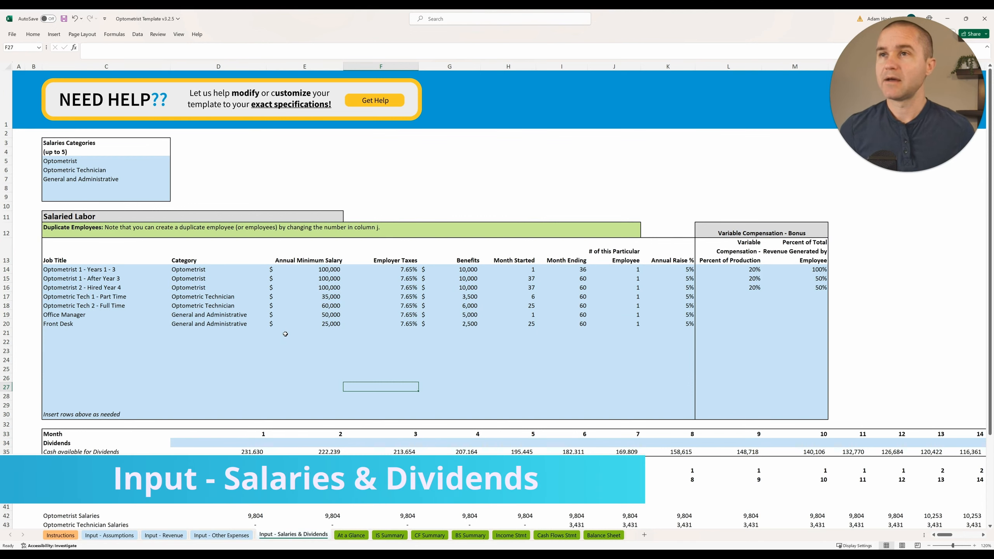
{"action": "left_click", "coordinate": [124, 270]}
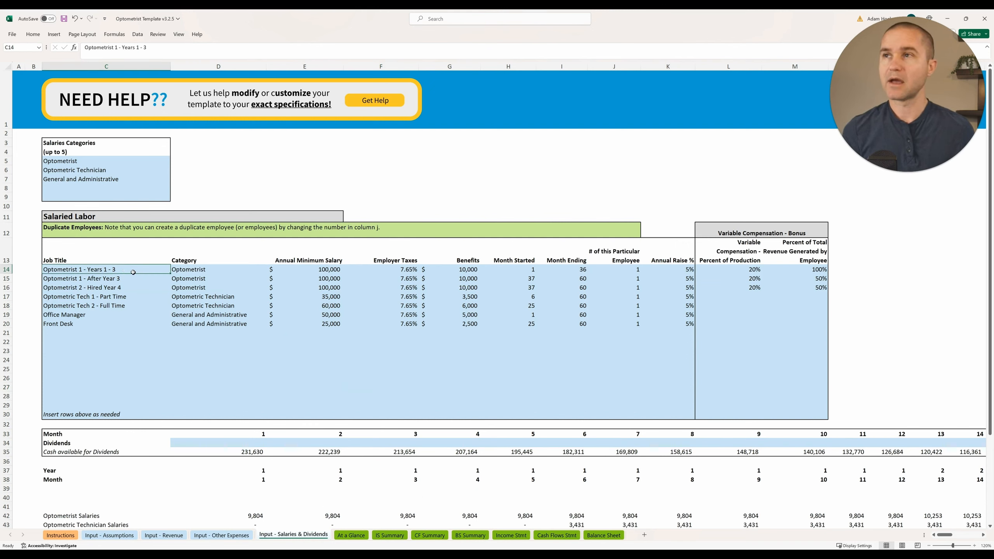
{"action": "left_click", "coordinate": [251, 269]}
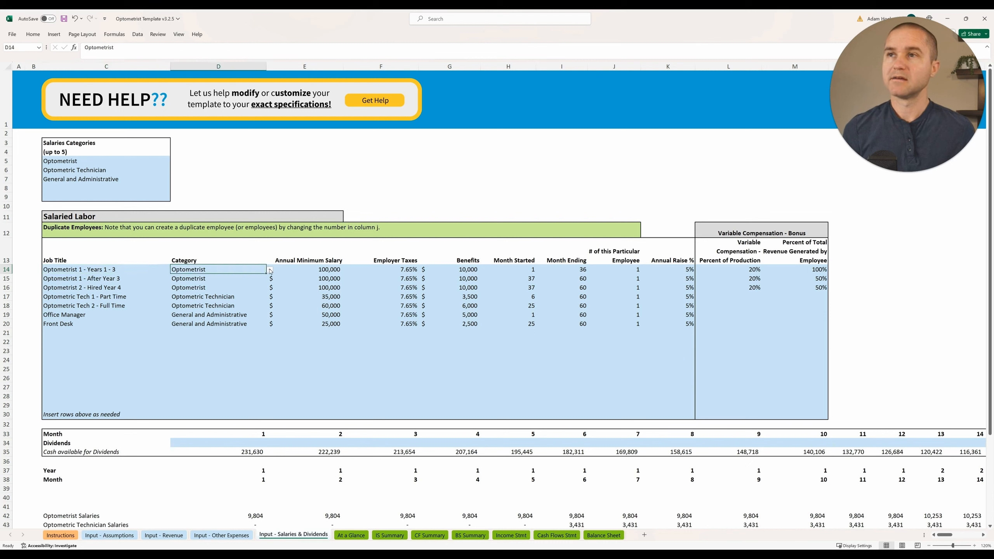
{"action": "left_click", "coordinate": [315, 271]}
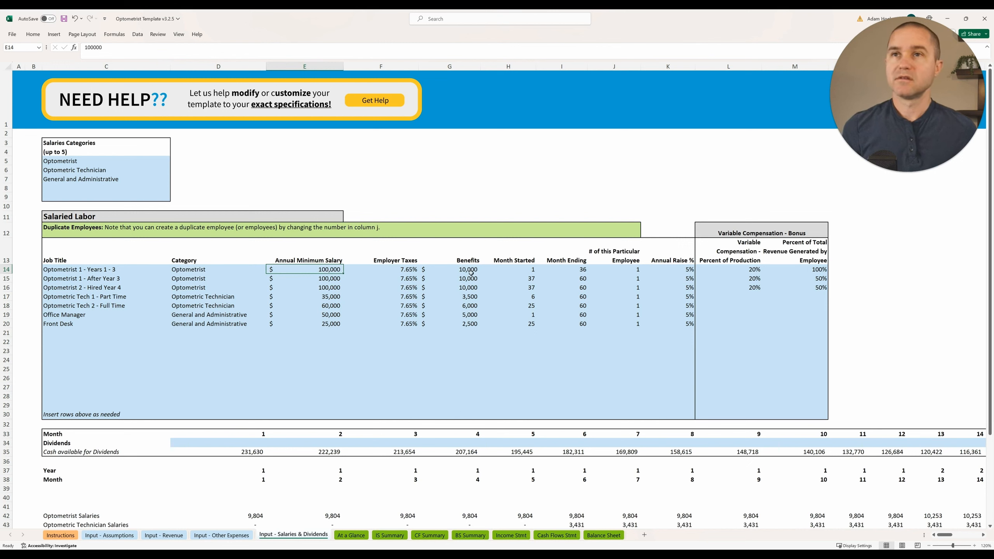
{"action": "left_click", "coordinate": [510, 270]}
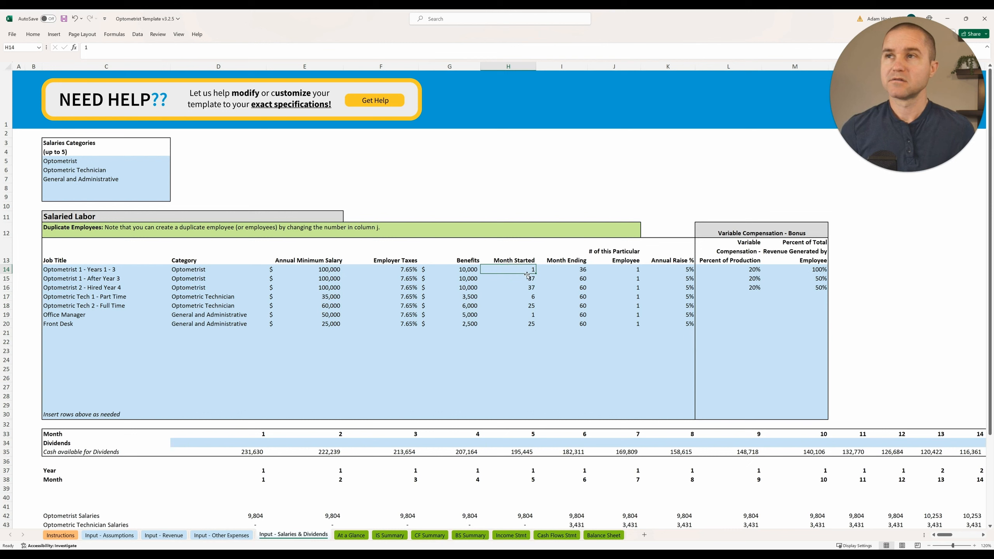
{"action": "left_click", "coordinate": [578, 271]}
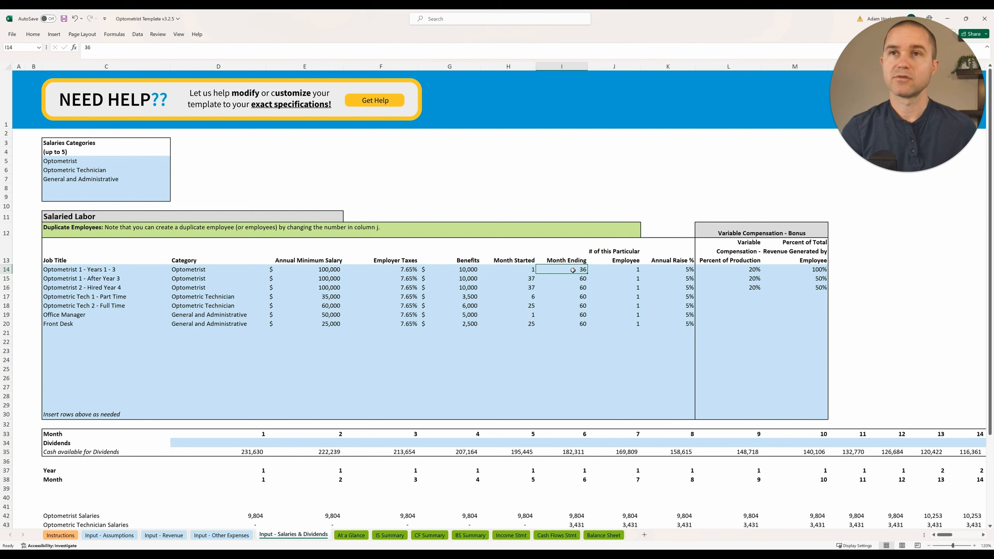
Compare the Optometrist 1 - After Year 3 and Optometrist 2 - Hired Year 4 entries, and inspect the variable compensation percent of production
{"action": "left_click", "coordinate": [93, 277]}
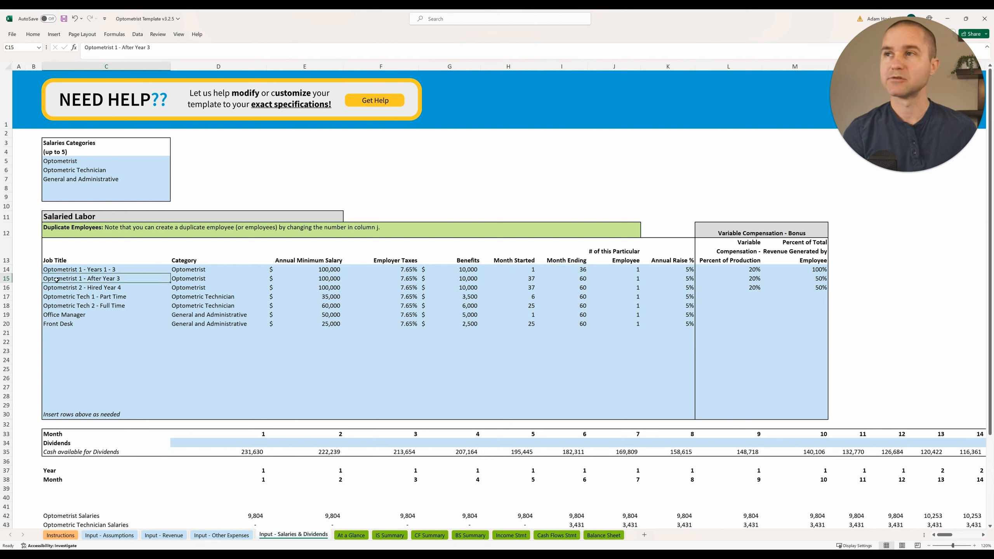
{"action": "left_click", "coordinate": [101, 288]}
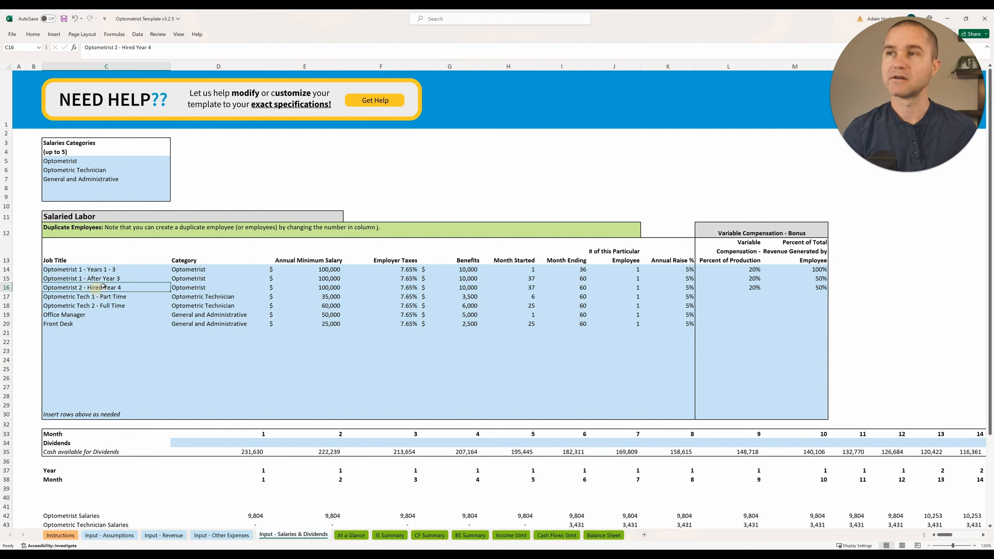
{"action": "left_click", "coordinate": [91, 279]}
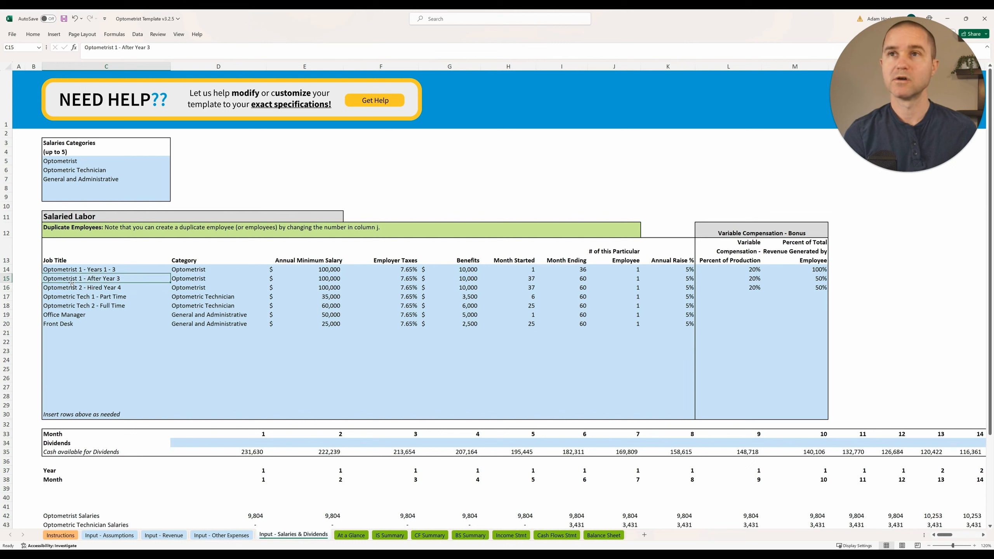
{"action": "left_click", "coordinate": [530, 279]}
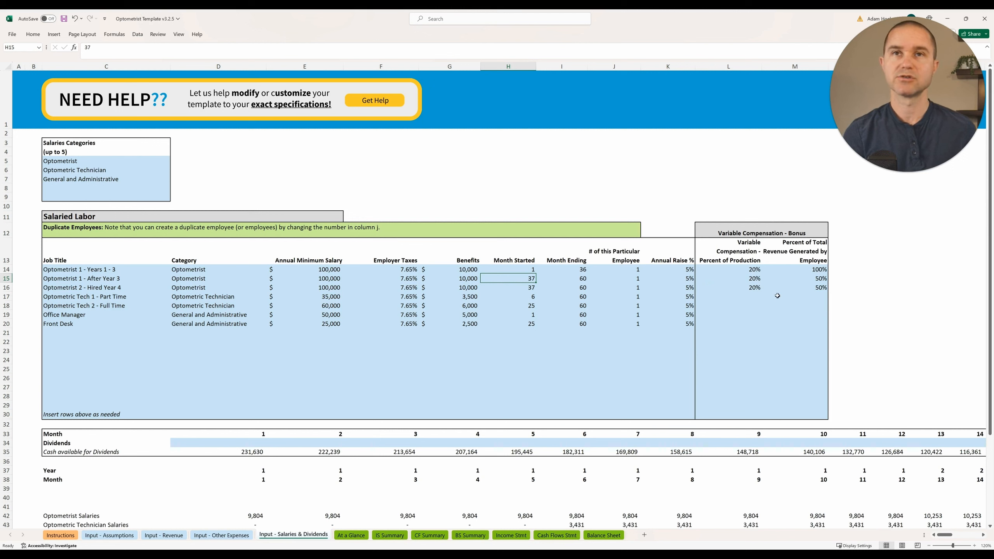
{"action": "left_click", "coordinate": [724, 271]}
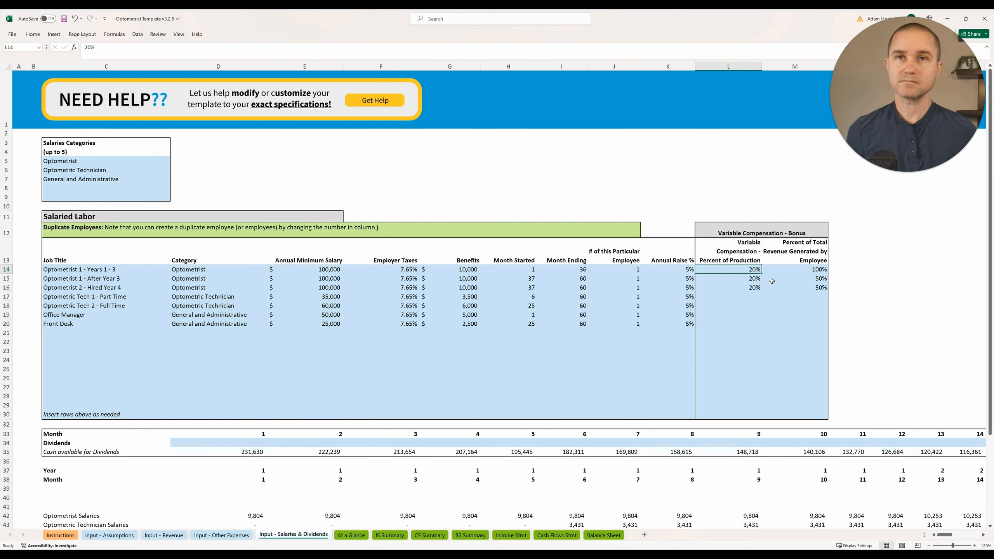
Compare the percent of total revenue generated by employee for Optometrist 1 - Years 1 - 3 and Optometrist 1 - After Year 3
{"action": "left_click", "coordinate": [816, 279]}
{"action": "left_click", "coordinate": [809, 270]}
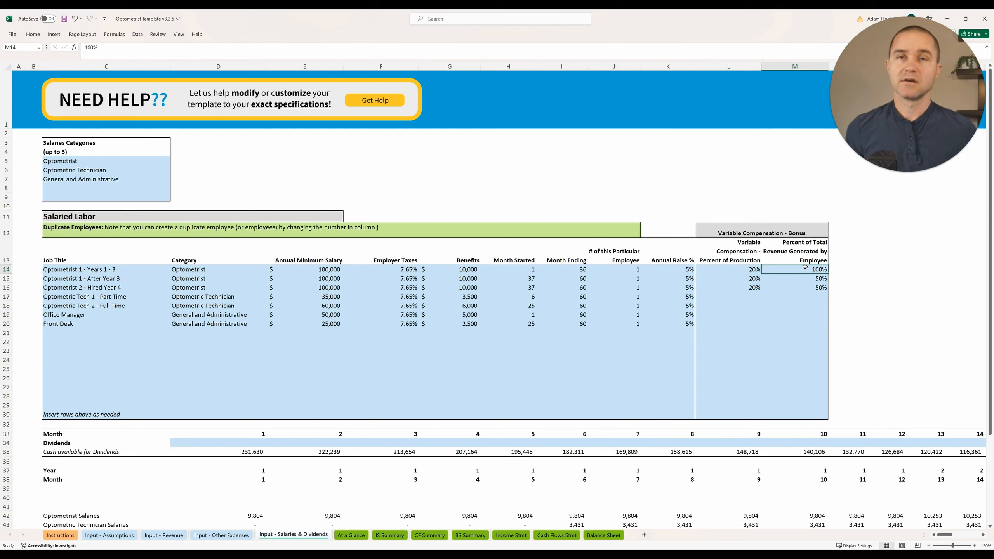
{"action": "left_click", "coordinate": [59, 272]}
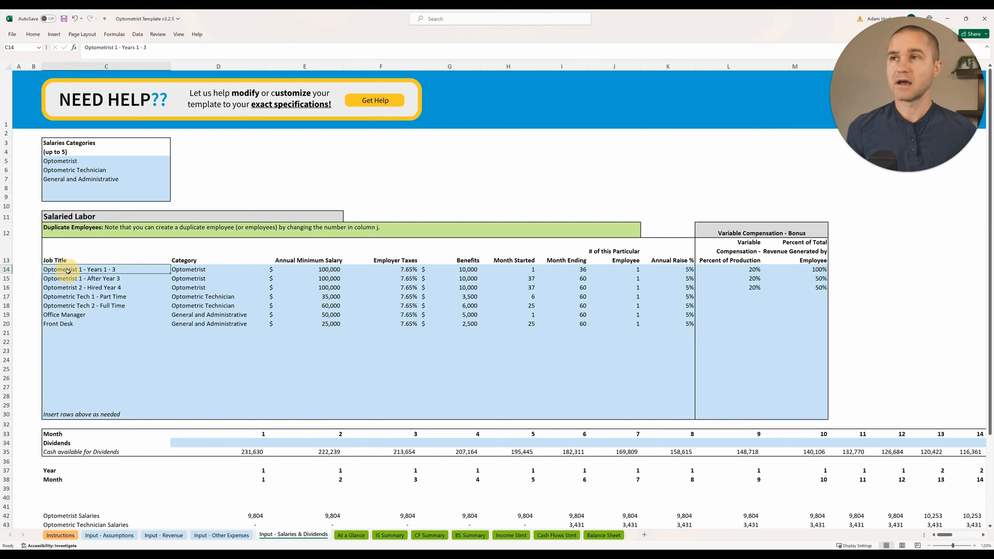
{"action": "left_click", "coordinate": [816, 280]}
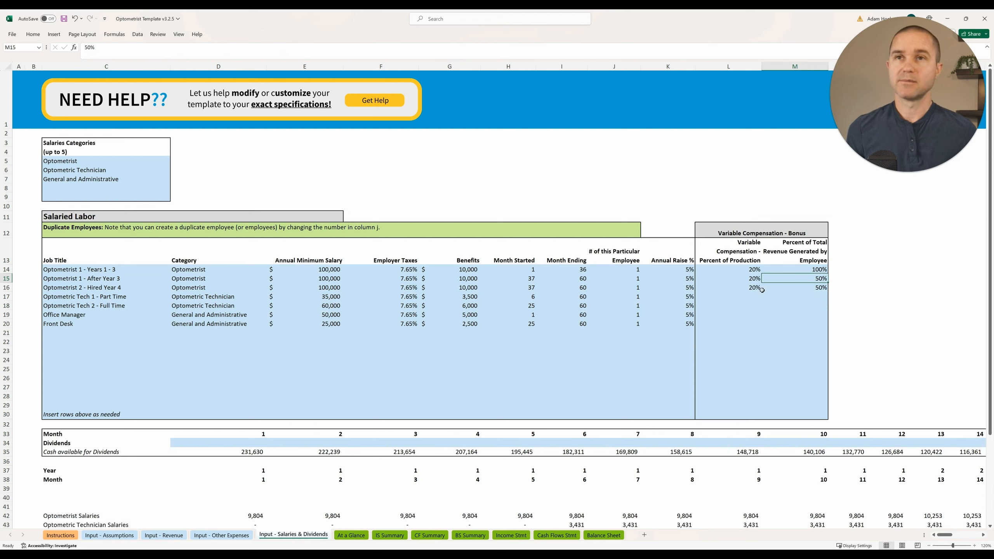
Inspect the two Optometric Tech entries and compare the starting months of Optometric Tech 2, Office Manager and Front Desk
{"action": "left_click", "coordinate": [193, 298]}
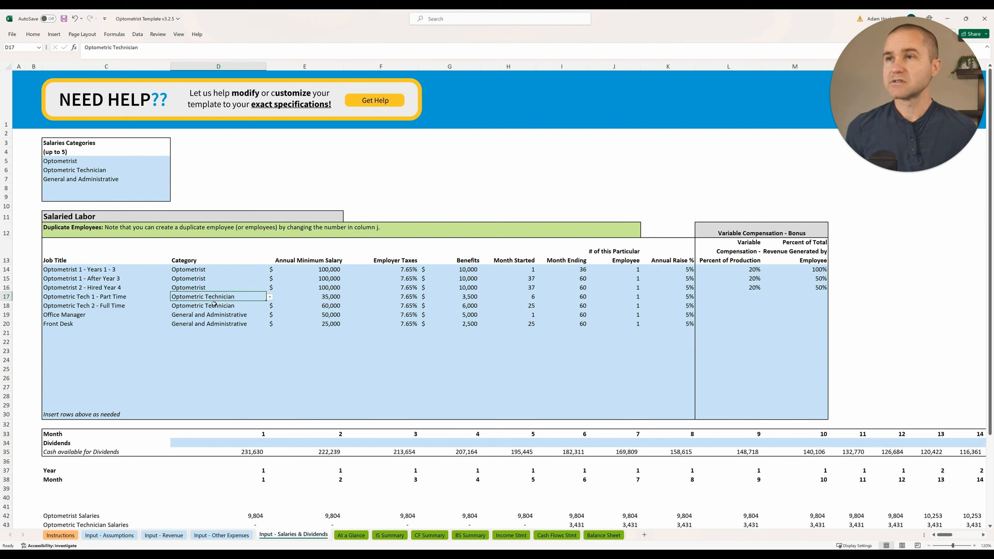
{"action": "left_click", "coordinate": [143, 299]}
{"action": "left_click", "coordinate": [113, 307]}
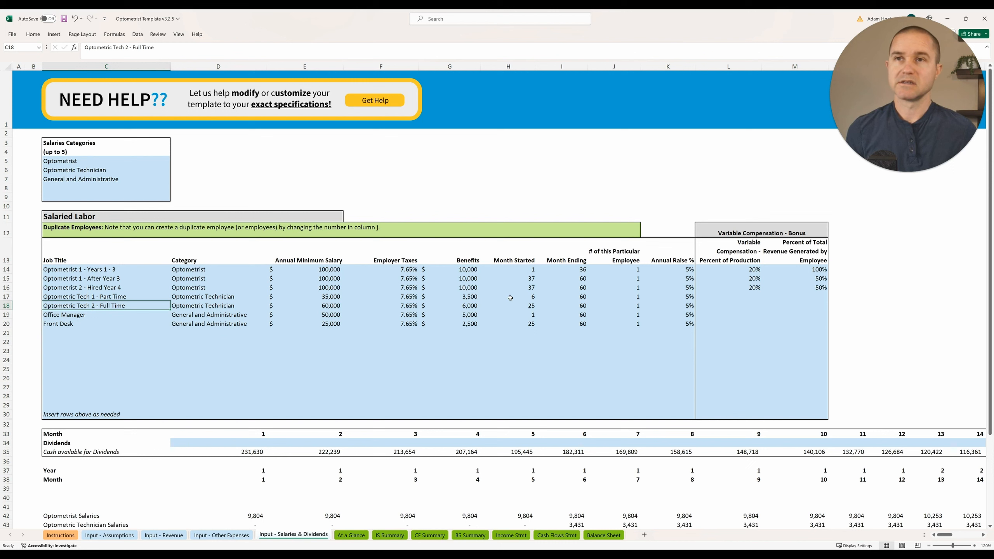
{"action": "left_click", "coordinate": [517, 309]}
{"action": "left_click", "coordinate": [519, 315]}
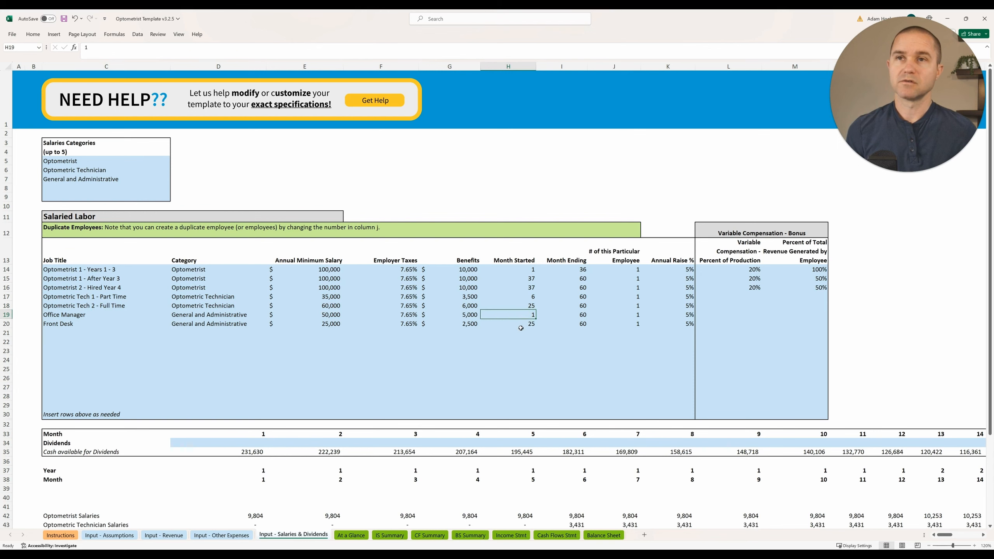
{"action": "left_click", "coordinate": [521, 327]}
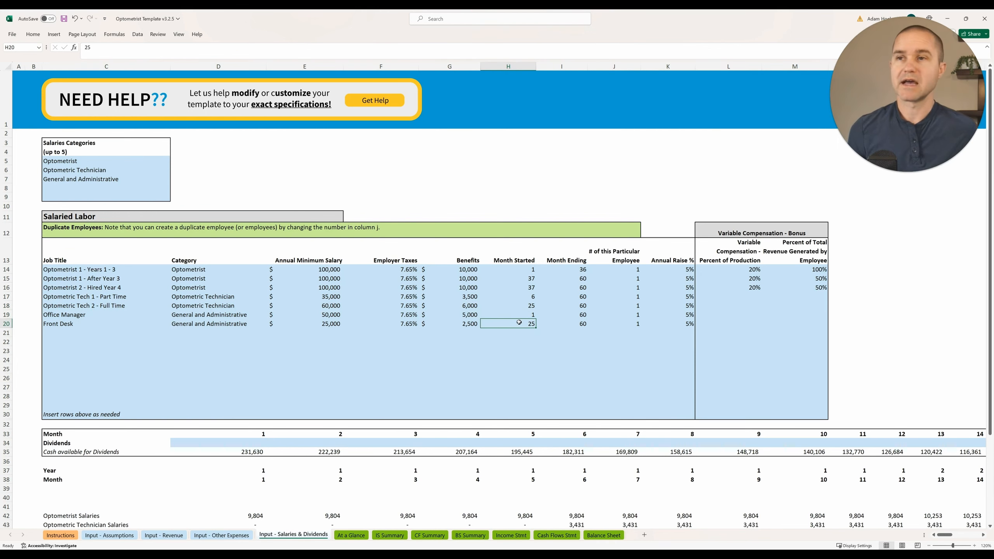
View the At a Glance sheet, and return to Input - Assumptions to inspect the starting cash check and the investor, asset and loan inputs
{"action": "scroll", "coordinate": [519, 322], "scroll_direction": "down", "scroll_amount": 3}
{"action": "left_click", "coordinate": [351, 536]}
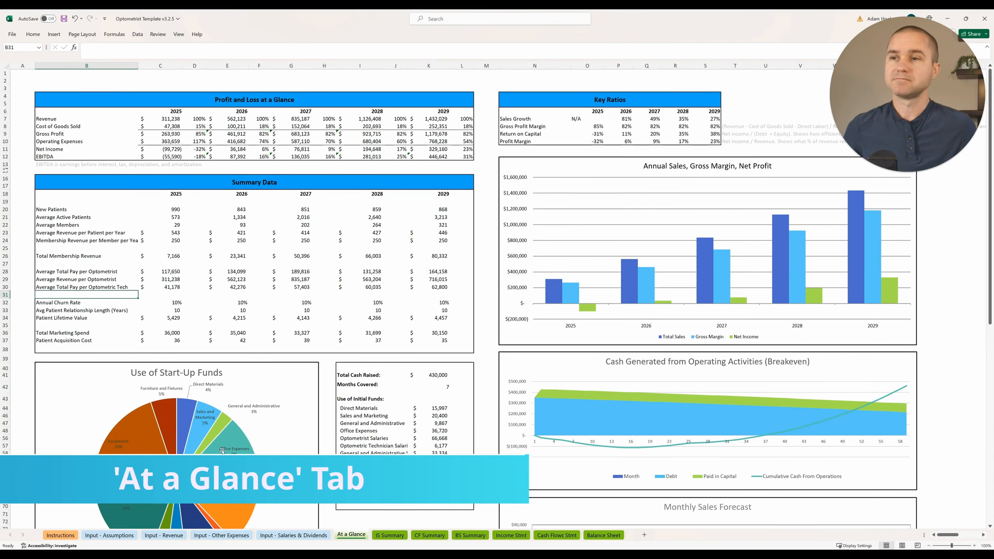
{"action": "left_click", "coordinate": [110, 535]}
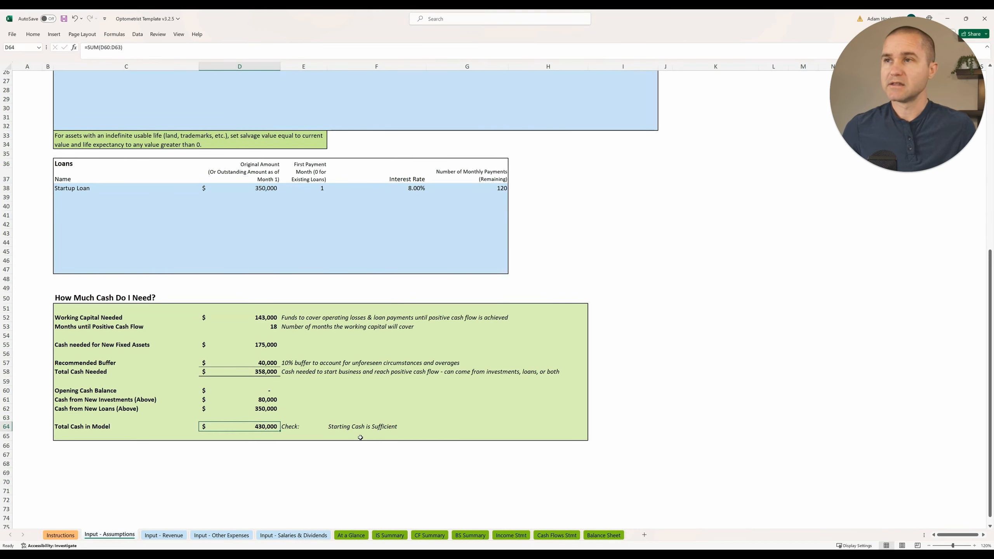
{"action": "left_click", "coordinate": [330, 428]}
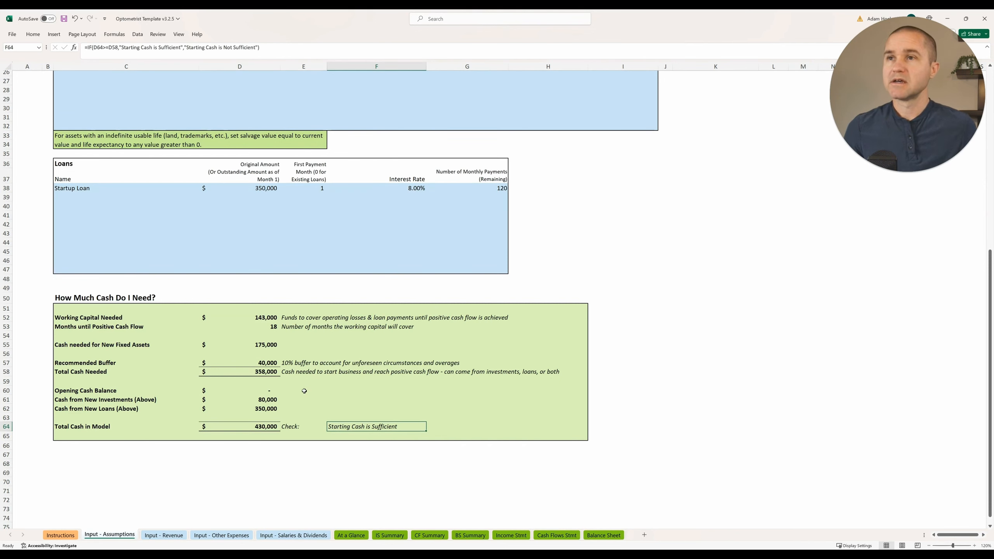
{"action": "scroll", "coordinate": [304, 390], "scroll_direction": "up", "scroll_amount": 9}
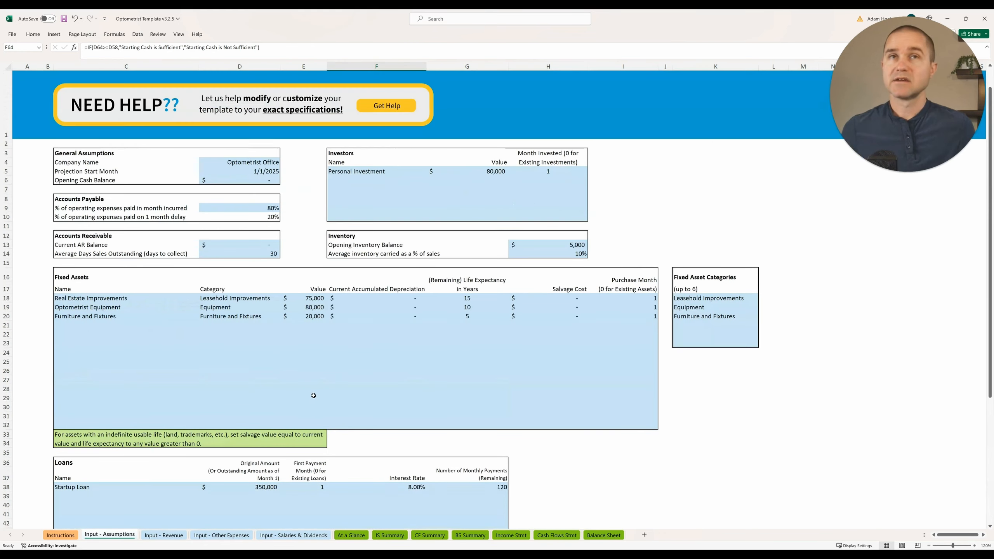
{"action": "scroll", "coordinate": [310, 387], "scroll_direction": "down", "scroll_amount": 1}
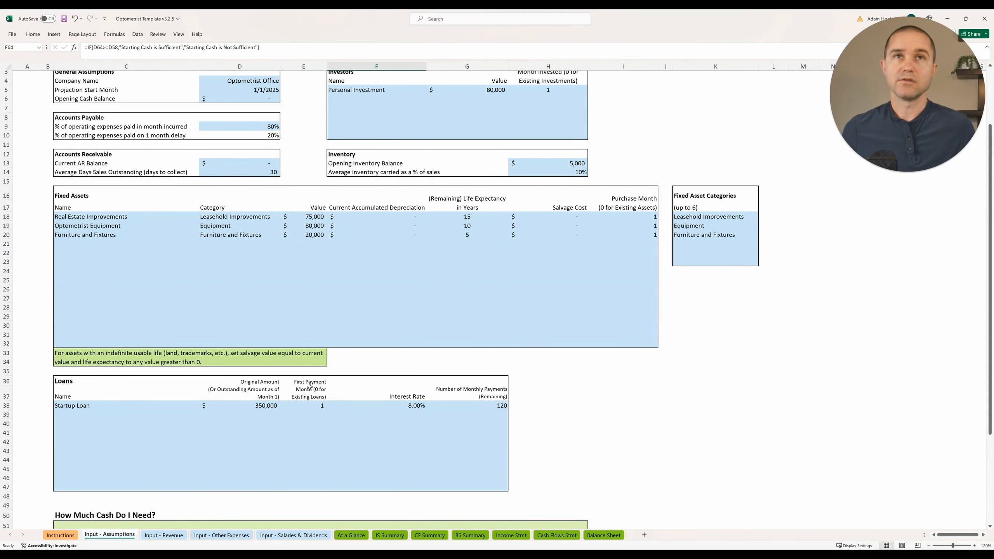